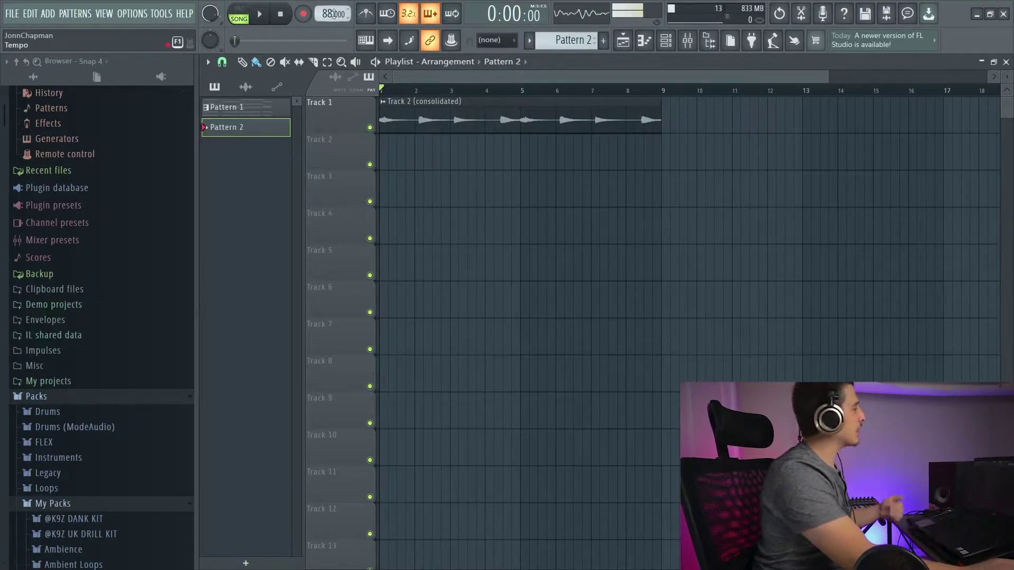
Set the project tempo to 110 BPM and play back the audio clip on Track 1.
drag(329, 14, 330, 6)
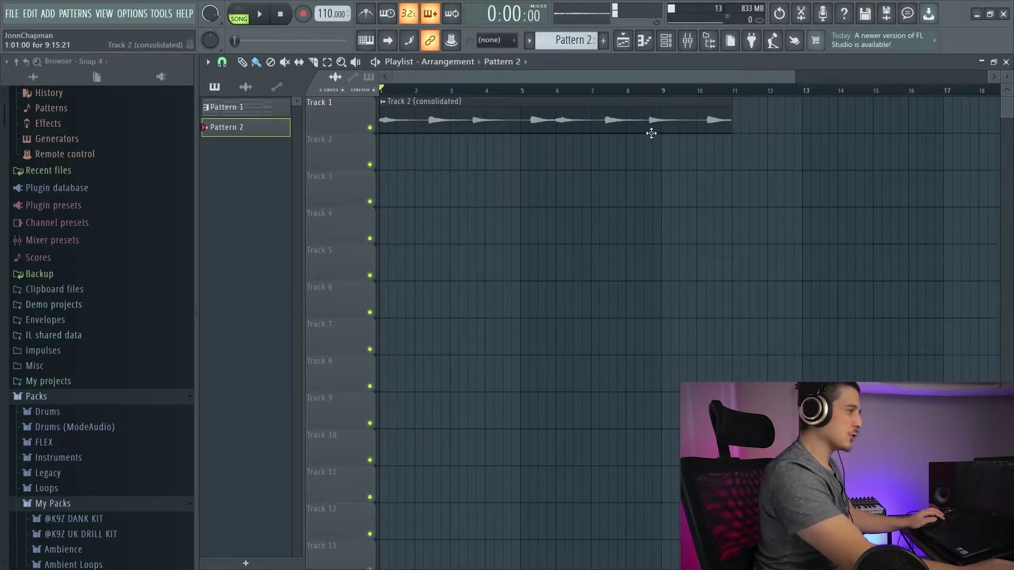
key(space)
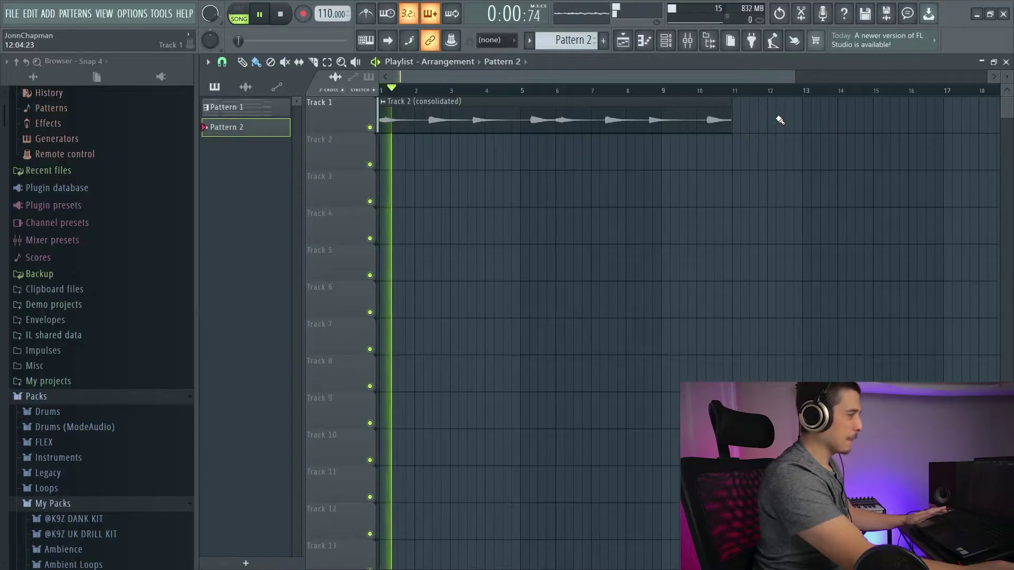
key(space)
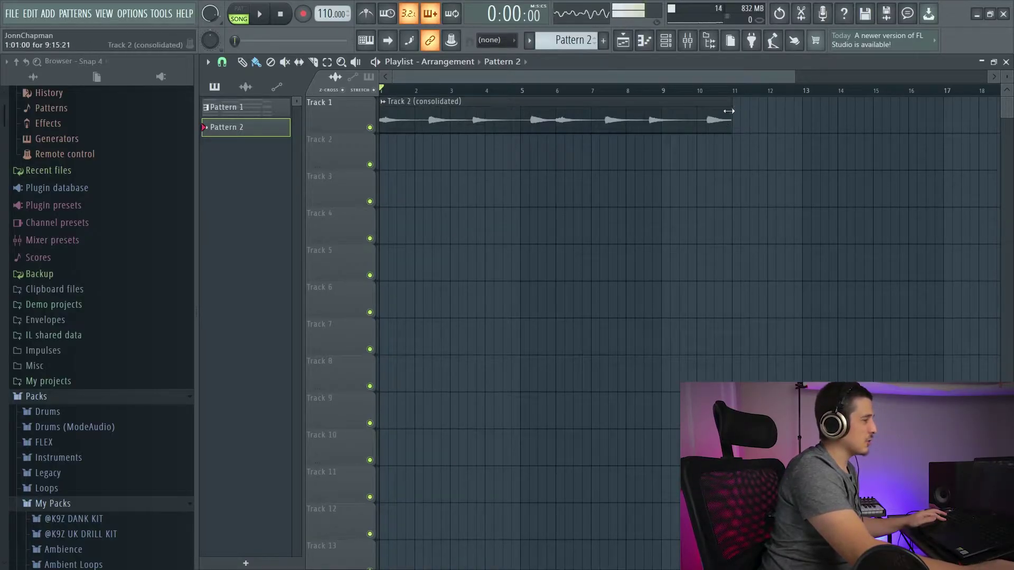
Time-stretch the Track 1 audio clip so that it ends at bar 9, and play it back.
drag(729, 117, 661, 132)
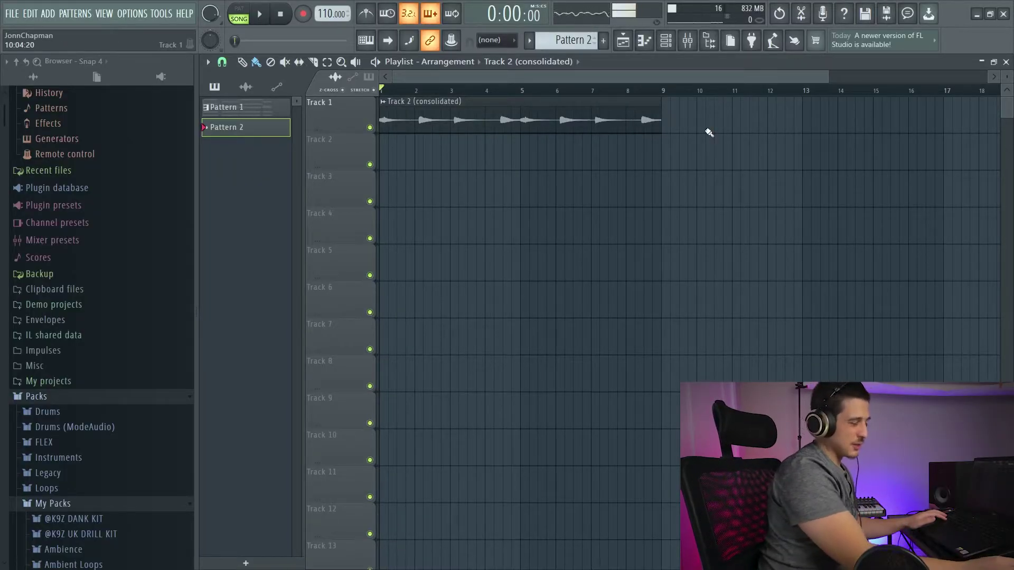
key(space)
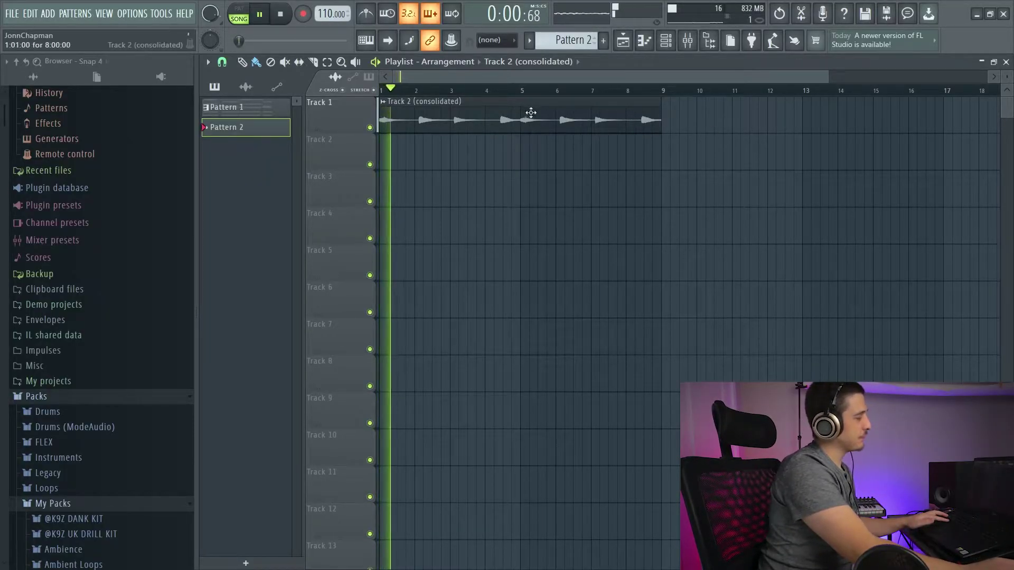
double_click(468, 113)
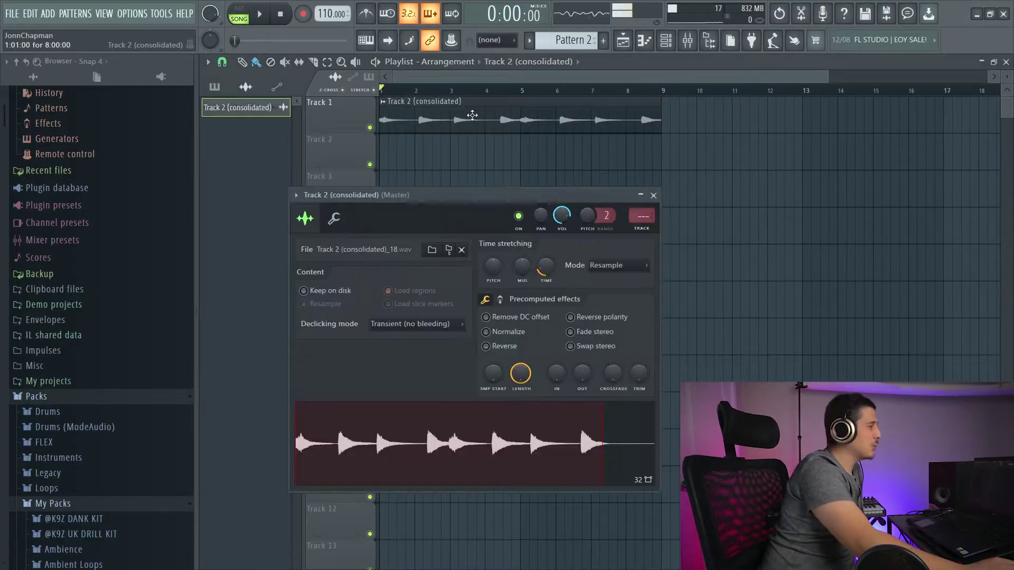
click(641, 267)
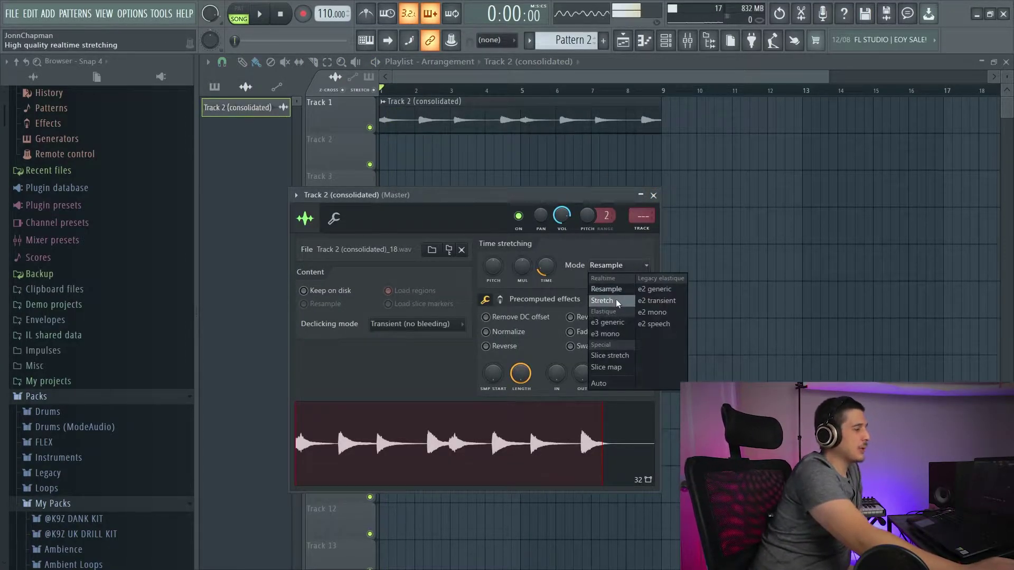
drag(553, 195, 592, 170)
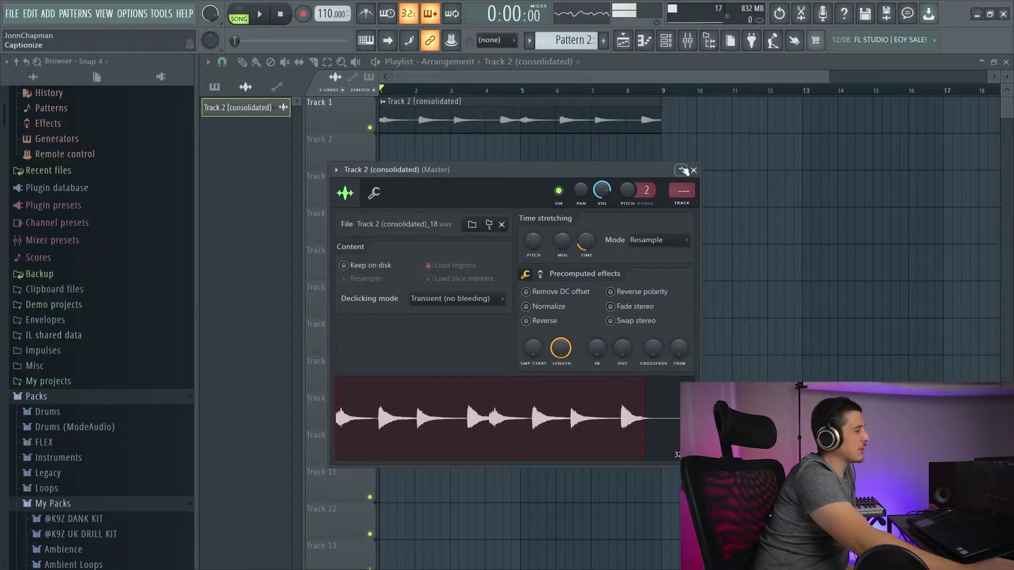
click(691, 170)
Open the Track 1 audio clip's channel settings and set its time-stretching mode to Stretch.
double_click(543, 120)
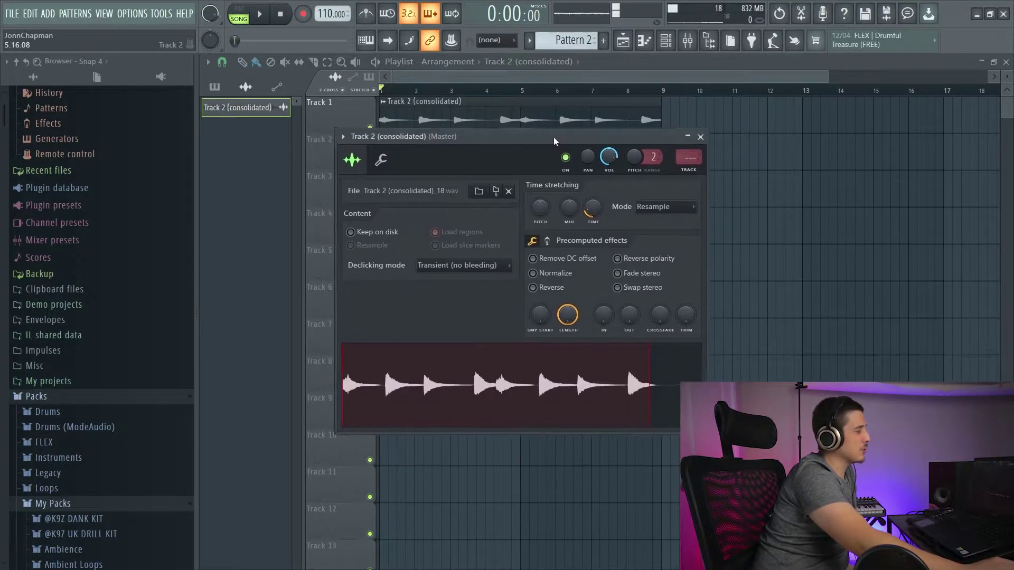
key(F6)
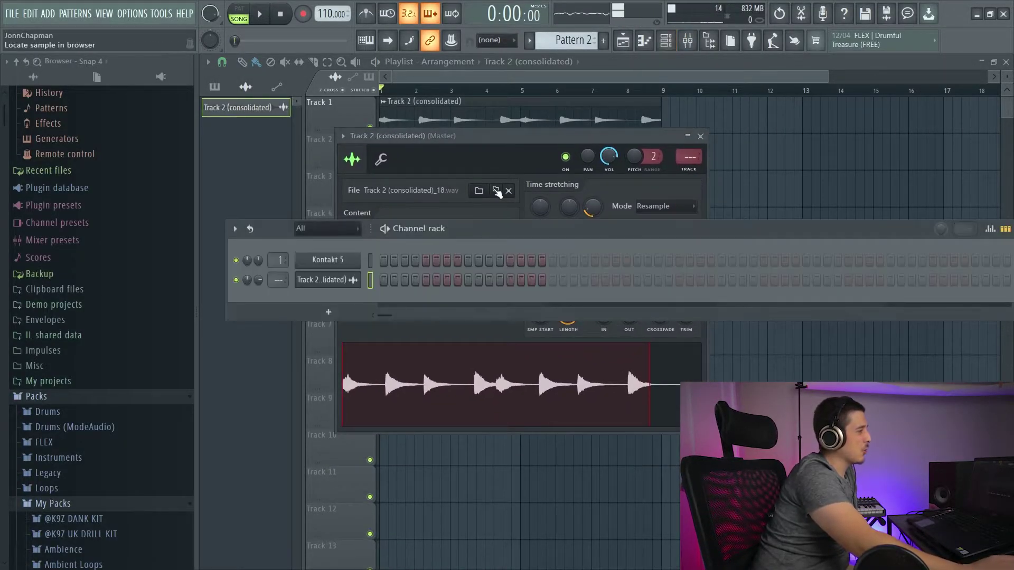
click(332, 279)
mouse_move(499, 135)
mouse_down()
mouse_move(555, 141)
mouse_move(494, 128)
mouse_up()
click(660, 199)
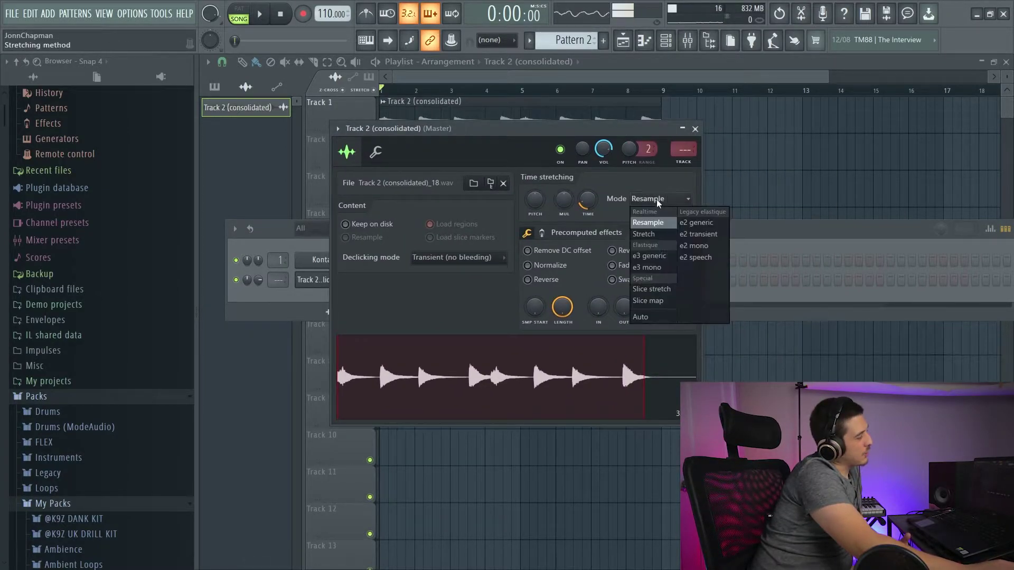
click(655, 234)
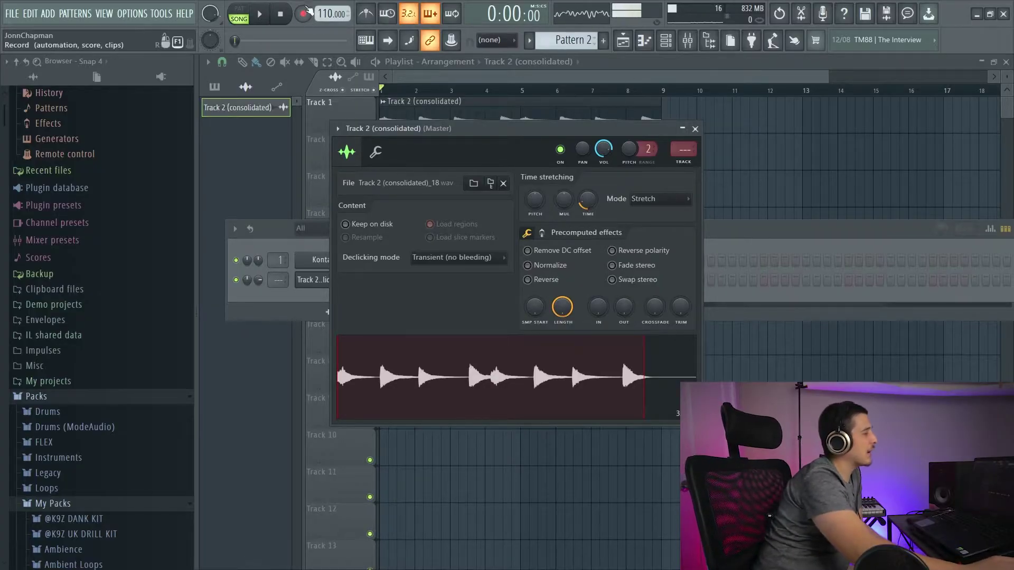
Play back the song to hear the clip in Stretch mode, with the settings window clear of the clip.
click(259, 14)
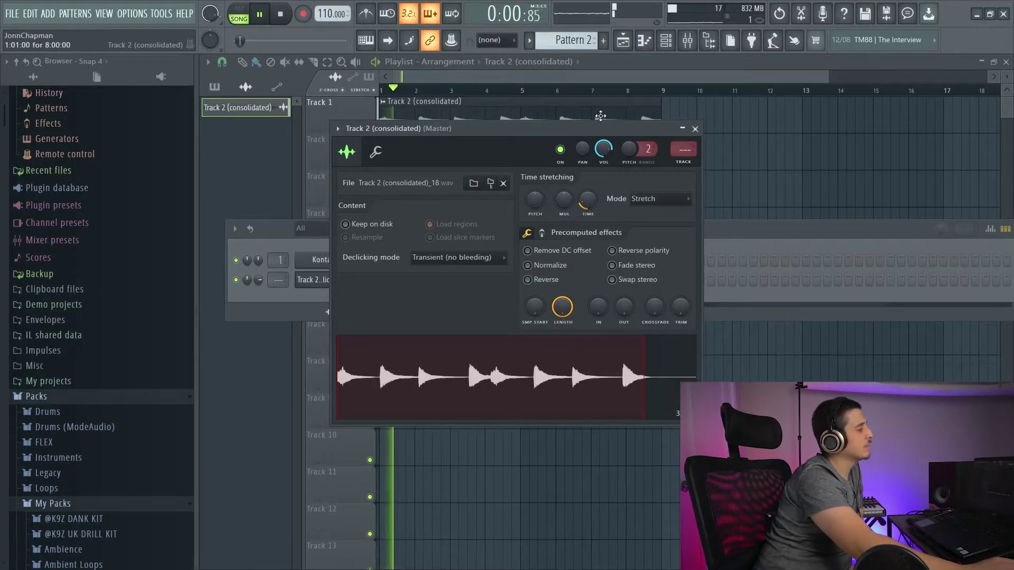
drag(596, 125, 616, 161)
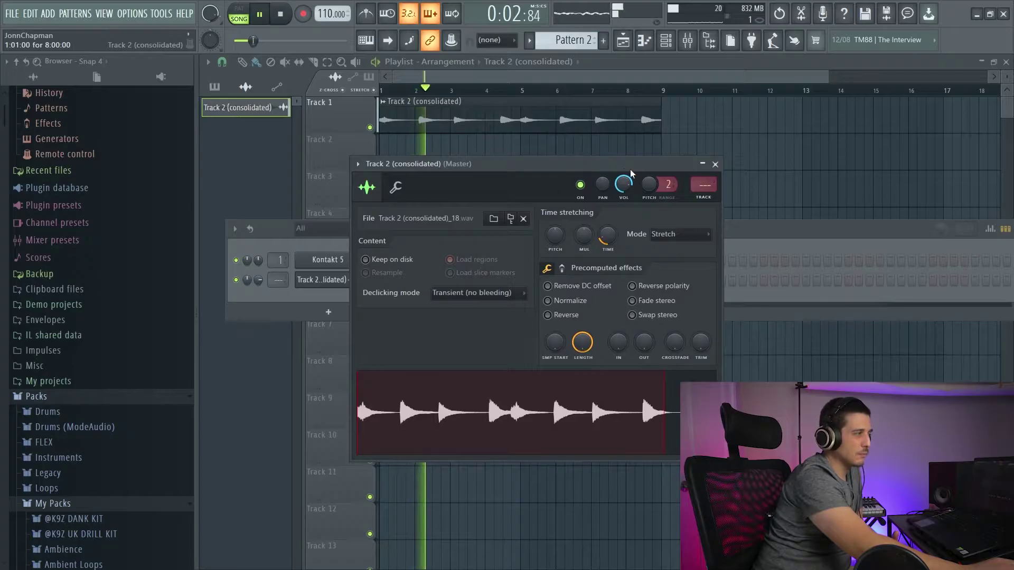
key(space)
Raise the clip's channel pitch and play the song to hear the change.
drag(655, 190, 655, 180)
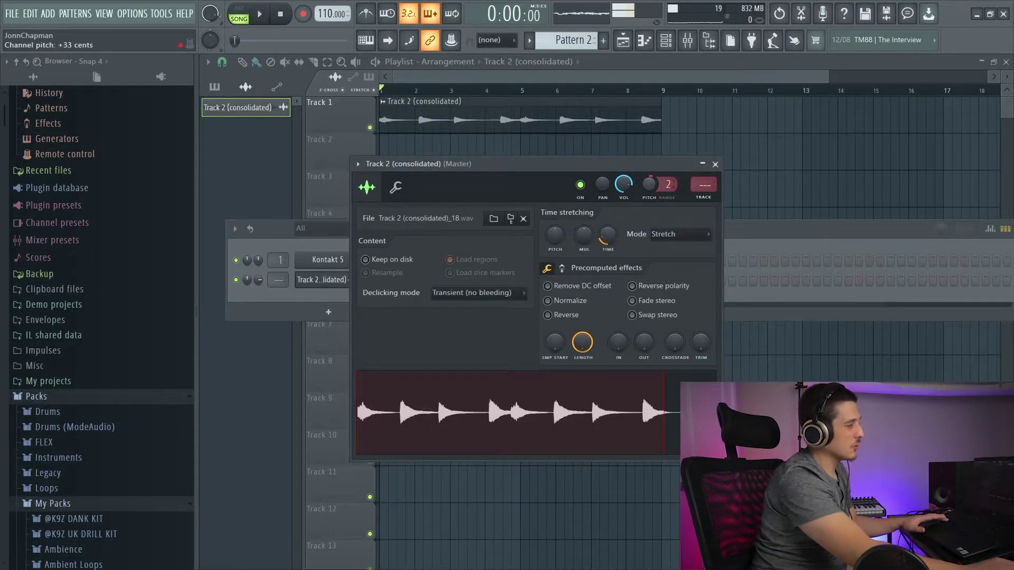
key(space)
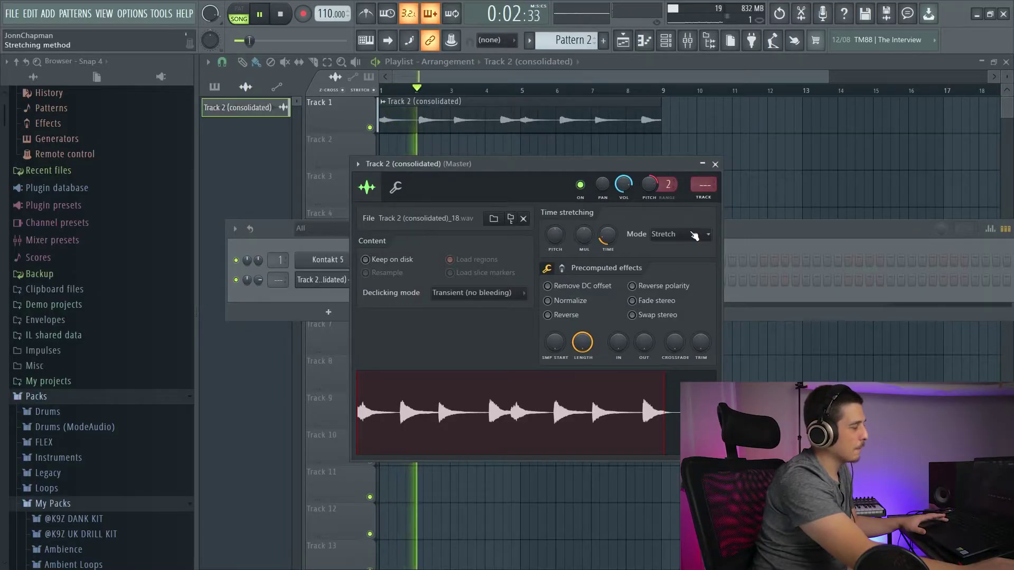
key(space)
Try the Resample time-stretching mode on the clip with the stretch time reset and the channel pitch adjusted.
click(681, 235)
click(668, 258)
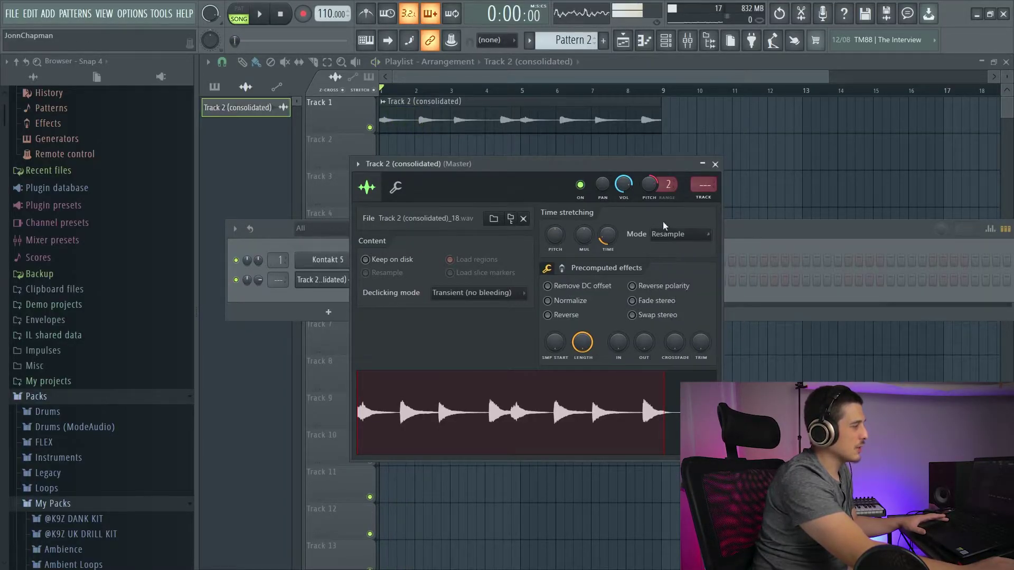
right_click(610, 239)
drag(649, 184, 649, 190)
click(632, 246)
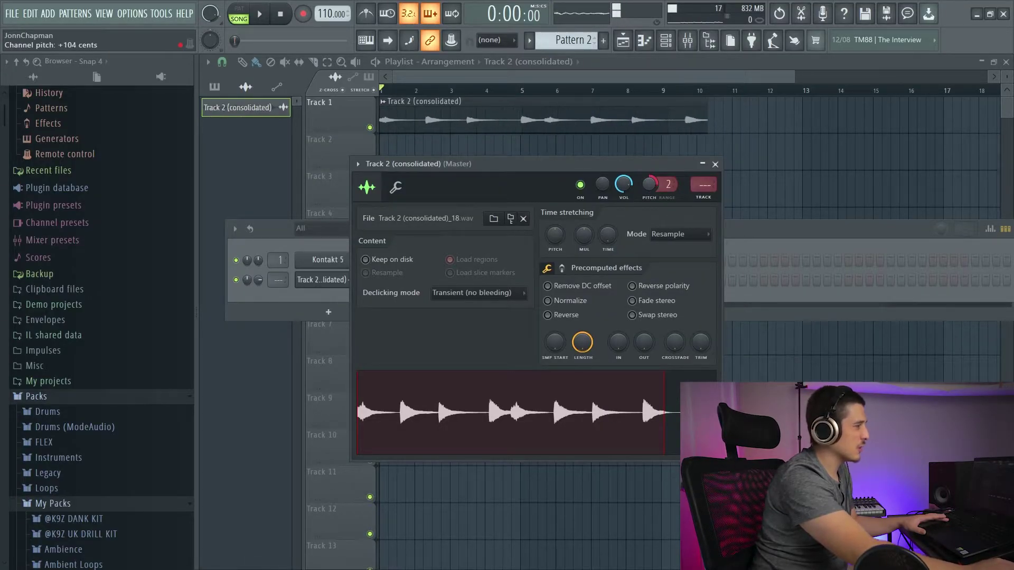
Return the time-stretching mode to Stretch, and set the channel pitch to +100 cents with a range of 1.
click(681, 235)
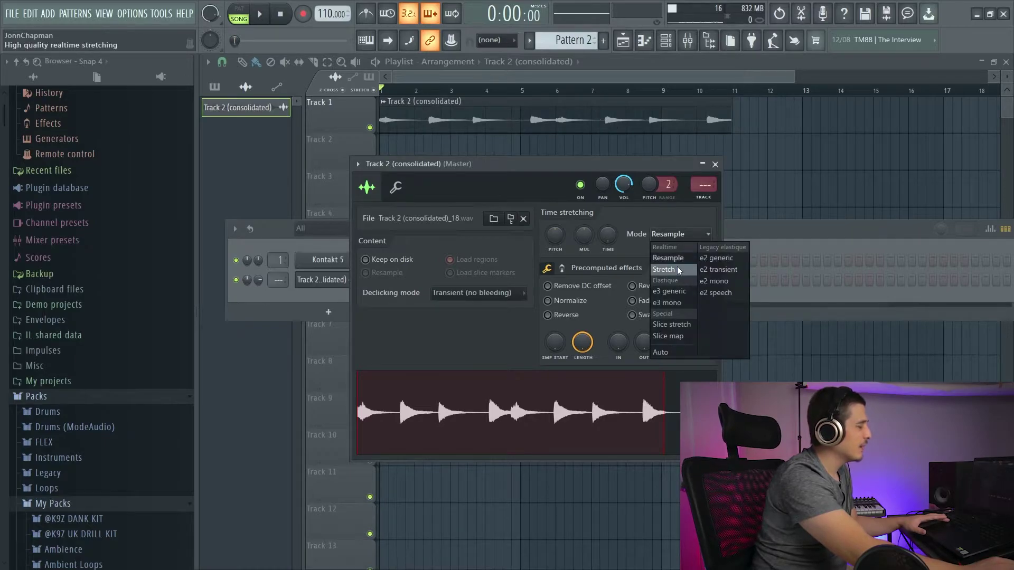
click(664, 270)
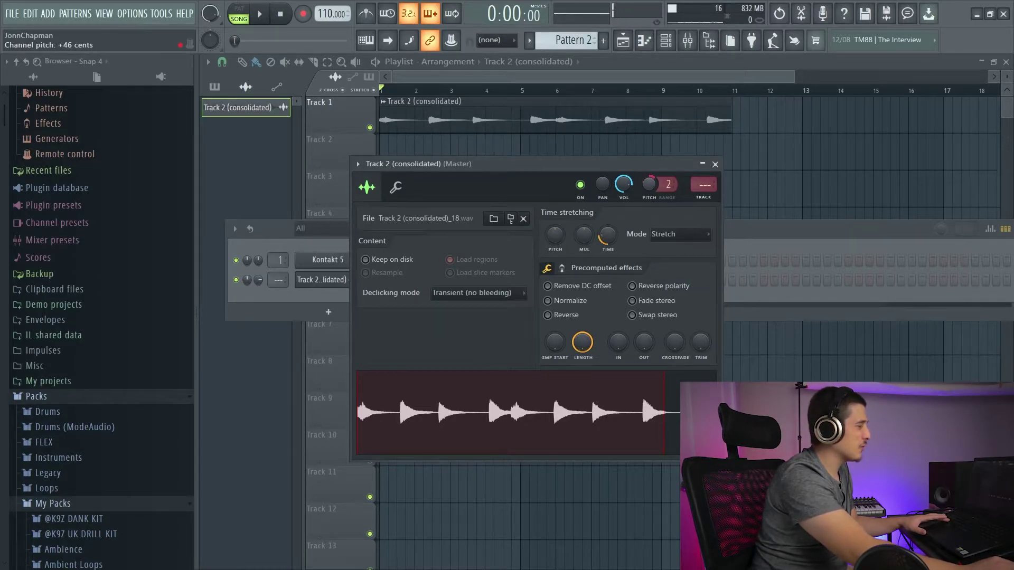
key(ctrl+z)
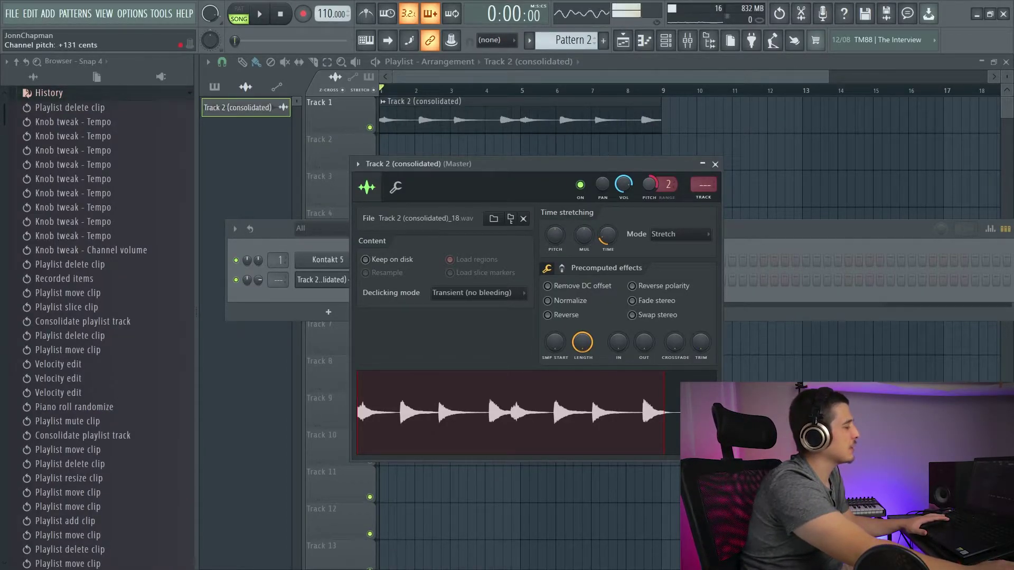
drag(653, 188, 654, 192)
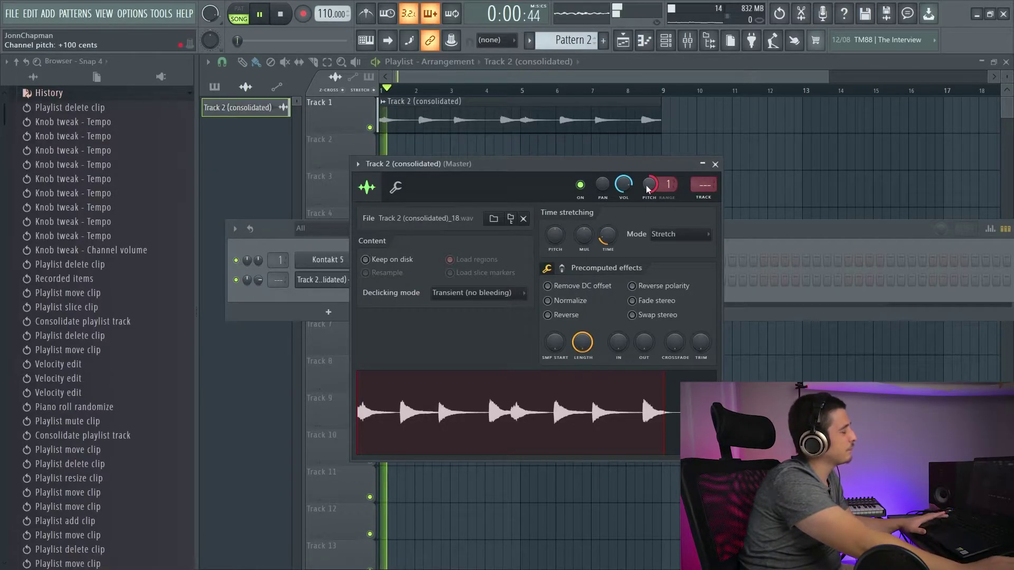
click(715, 164)
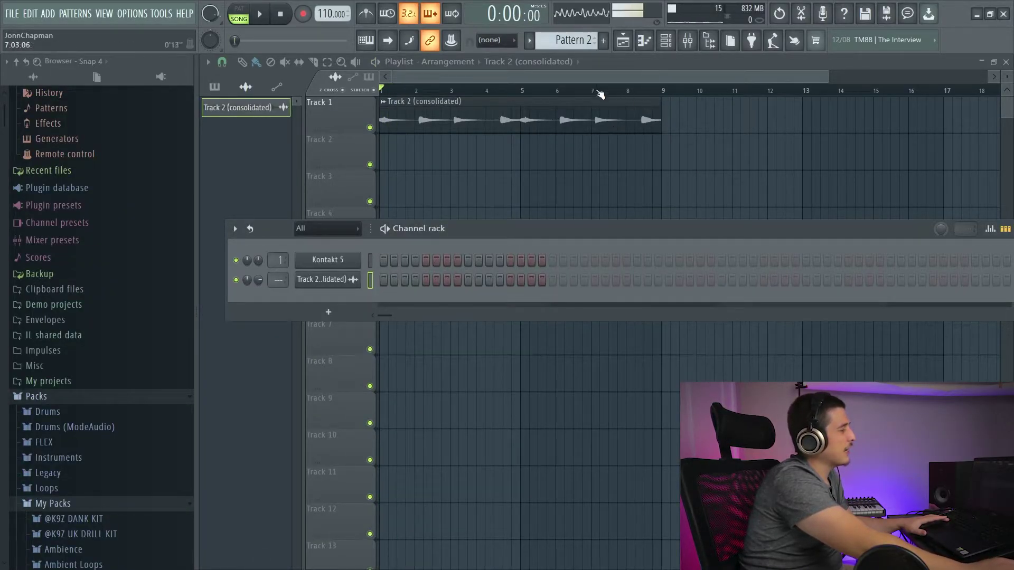
key(F6)
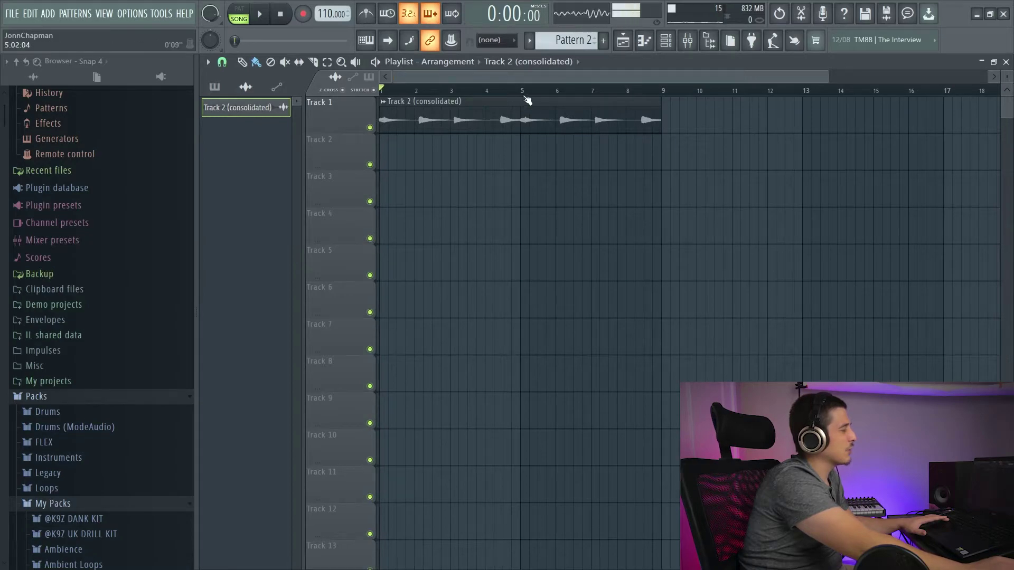
Consolidate playlist Track 1 from the track start.
right_click(354, 114)
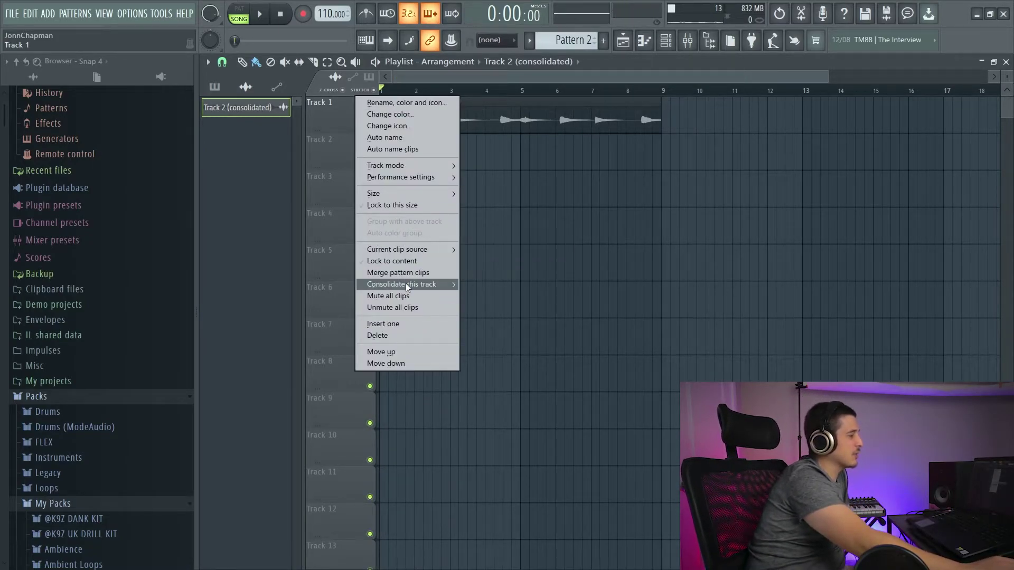
mouse_move(406, 286)
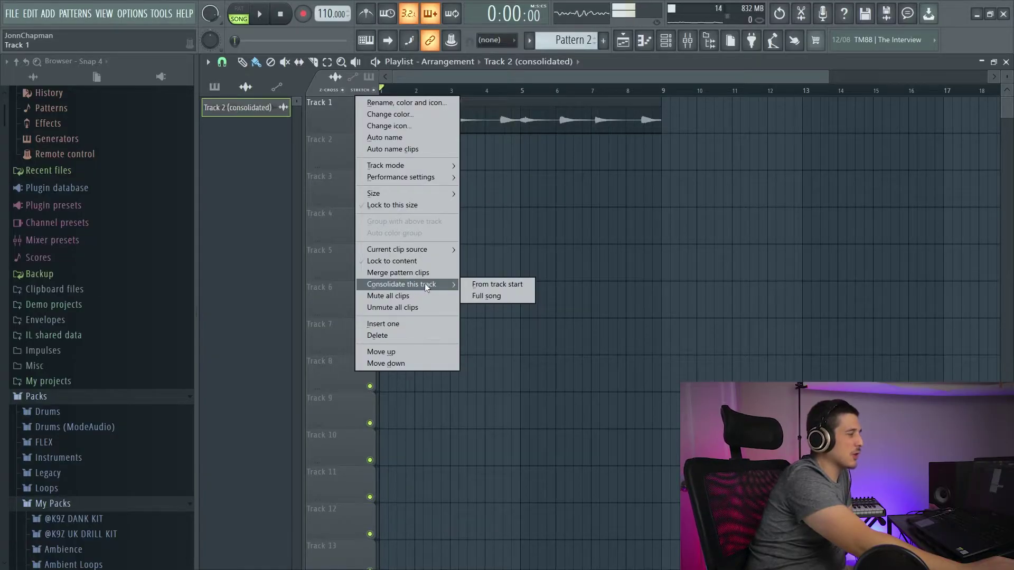
click(493, 286)
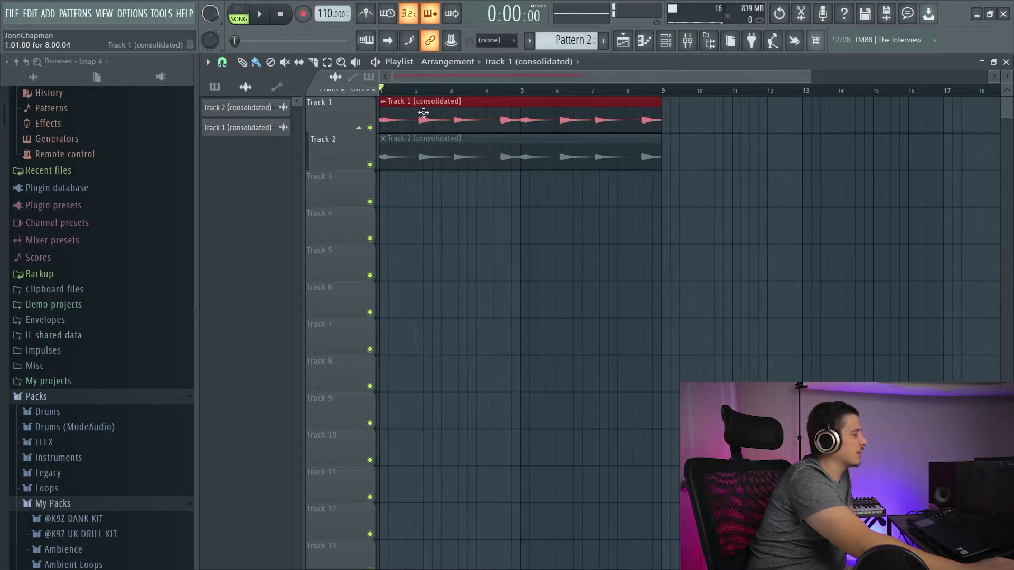
Examine the channel settings of the new consolidated Track 1 clip and of the muted original clip on Track 2.
double_click(424, 112)
drag(499, 215, 616, 121)
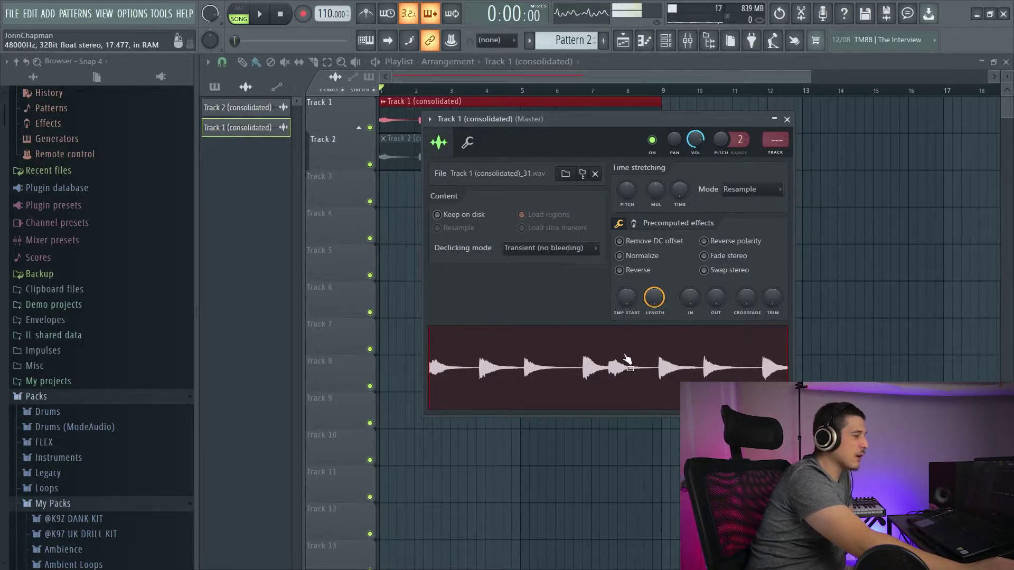
drag(573, 119, 619, 213)
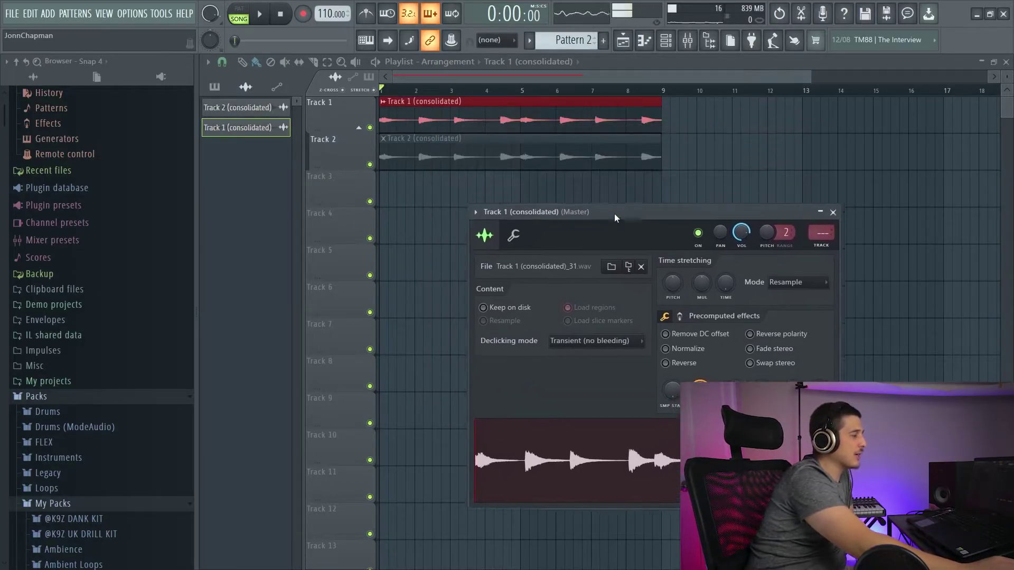
double_click(497, 161)
click(714, 163)
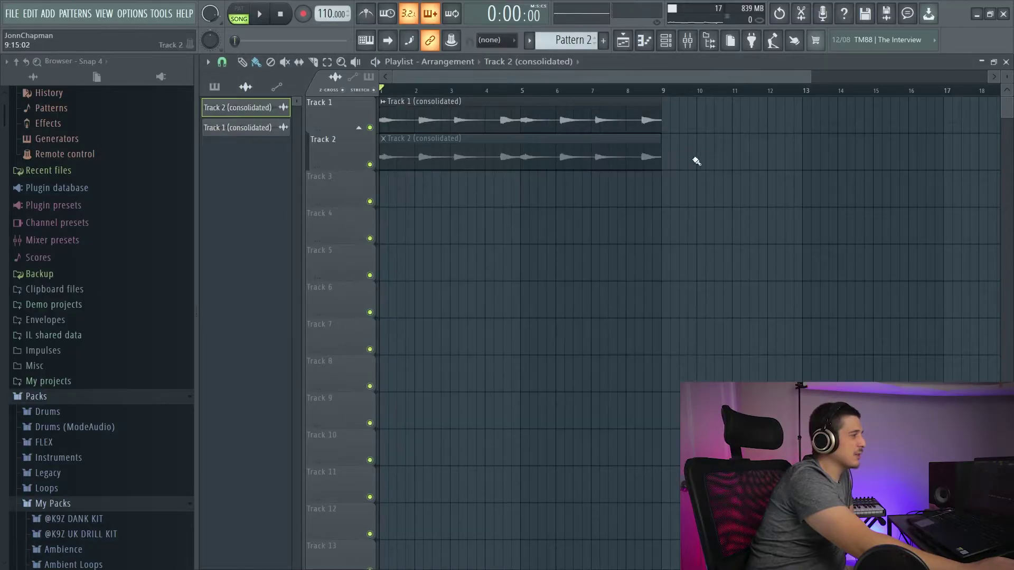
Reopen the consolidated Track 1 clip's channel settings and preview its waveform.
double_click(579, 118)
drag(672, 212, 598, 112)
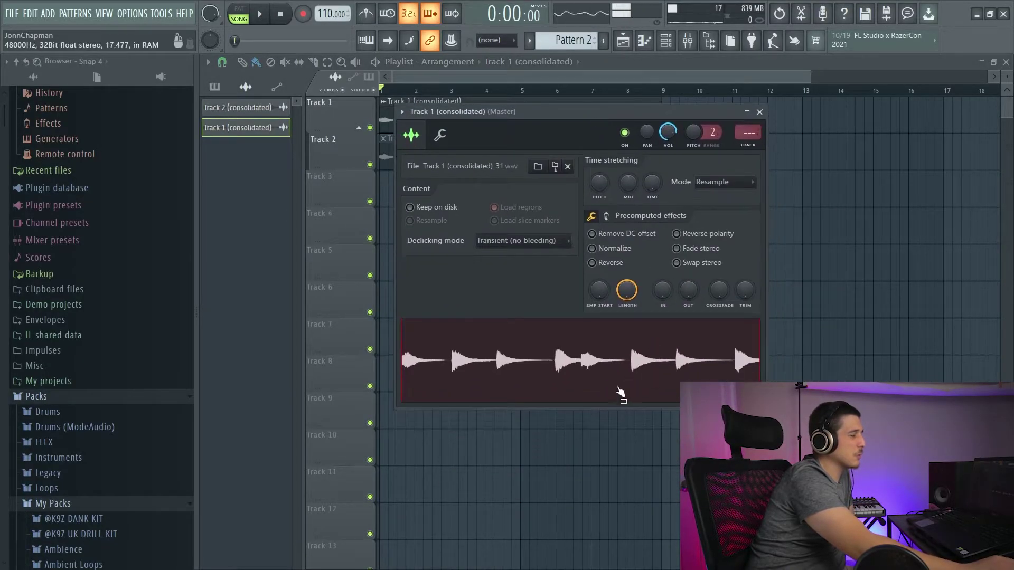
click(607, 352)
drag(563, 111, 562, 103)
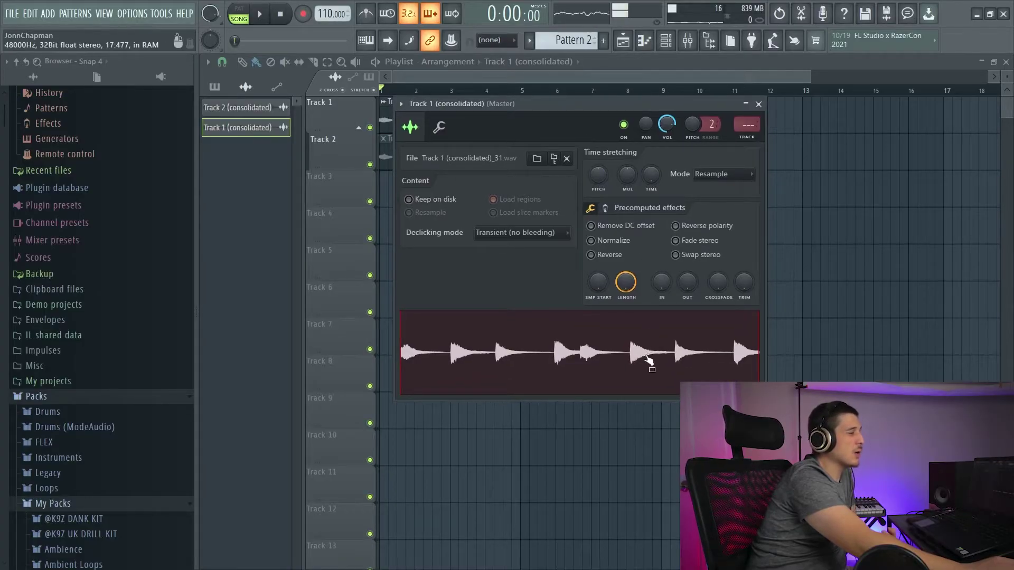
click(648, 338)
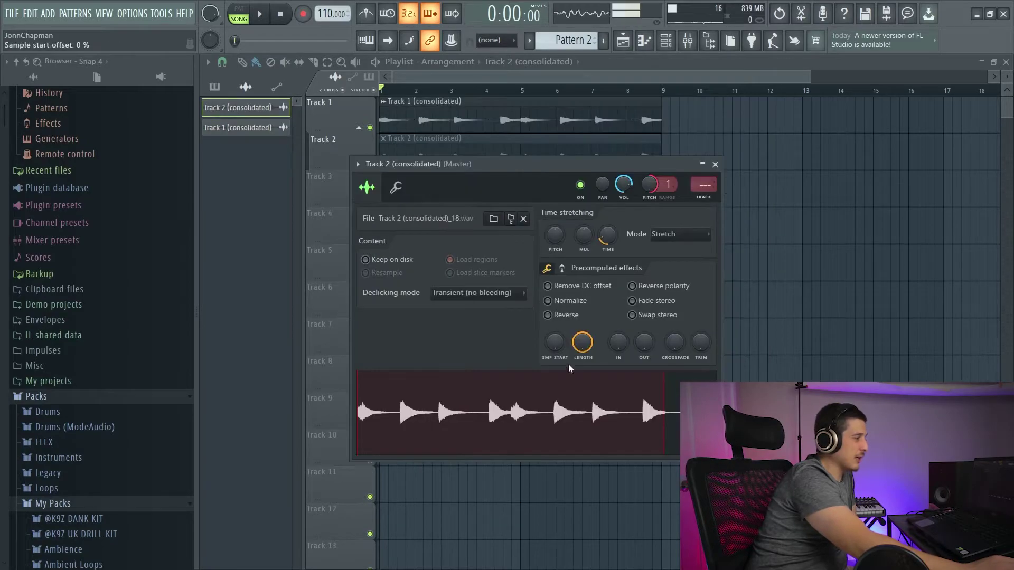
Examine the sample options for the waveform of the muted Track 2 clip without choosing any.
right_click(568, 371)
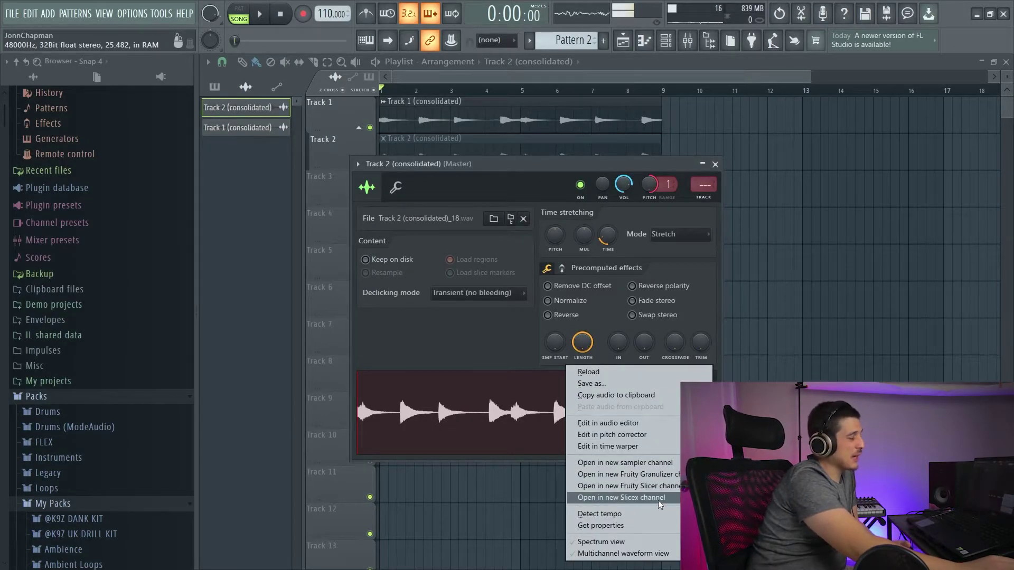
click(541, 160)
drag(543, 157, 569, 180)
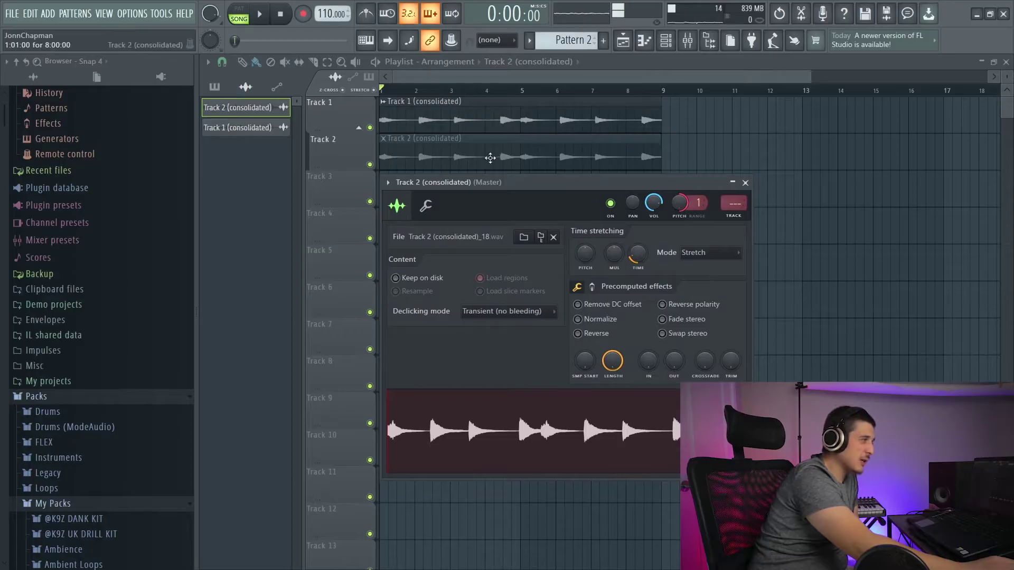
Close the Track 2 (consolidated) channel settings and return to the playlist.
mouse_move(499, 186)
mouse_down()
mouse_move(509, 192)
mouse_move(497, 180)
mouse_up()
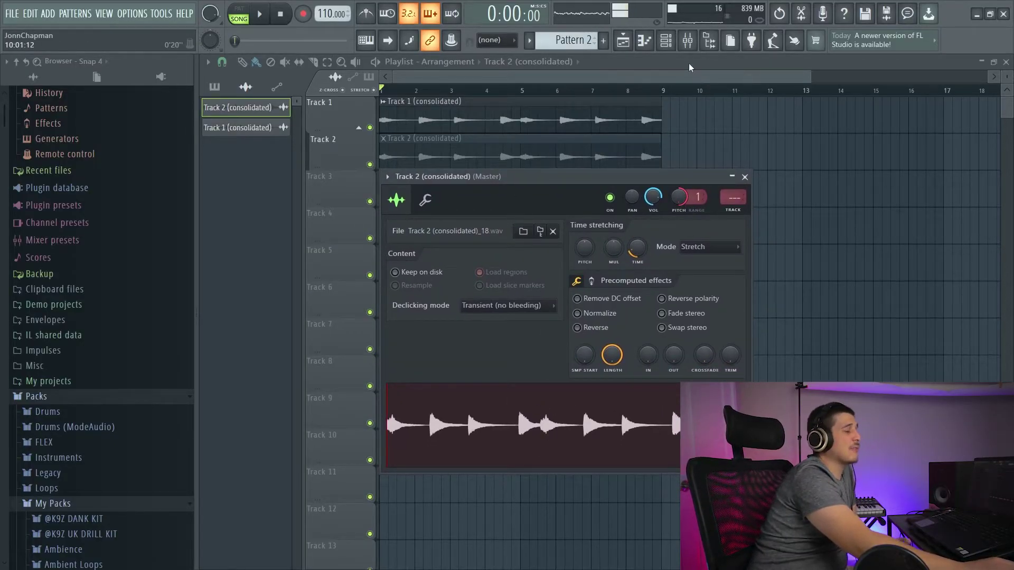
key(Escape)
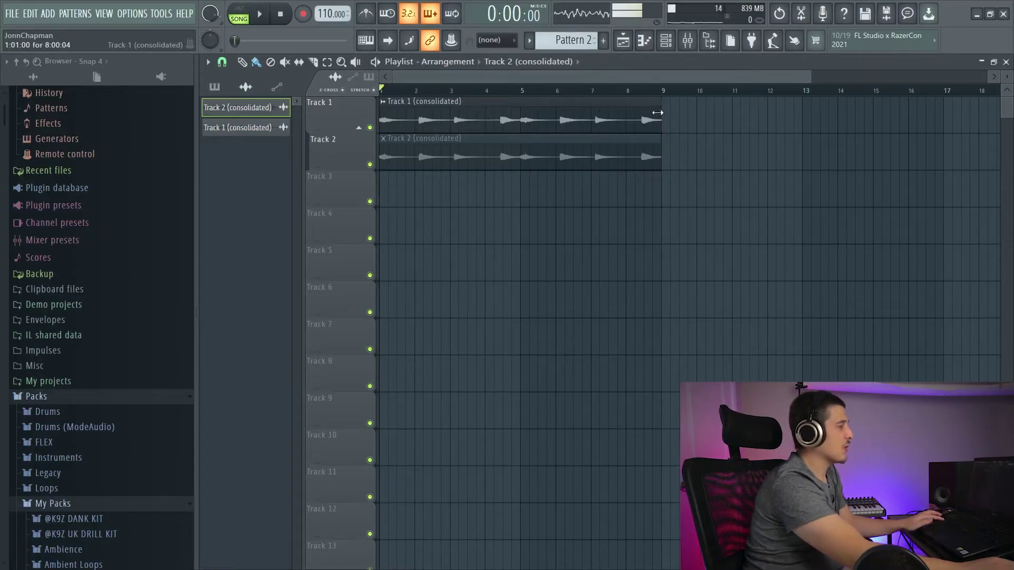
mouse_move(658, 112)
mouse_down()
mouse_move(825, 114)
mouse_move(638, 114)
mouse_move(661, 116)
mouse_move(660, 130)
mouse_up()
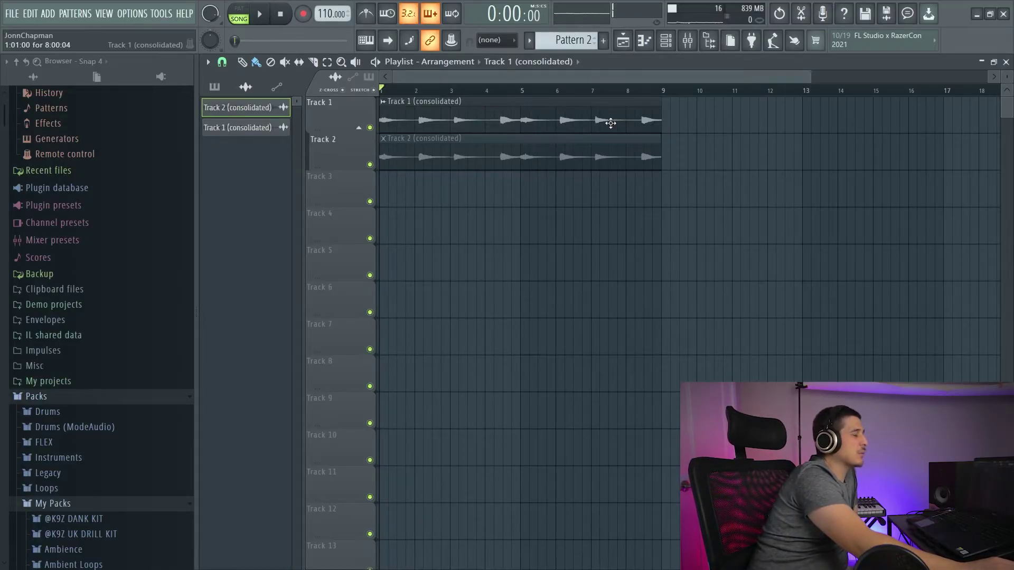
Open the consolidated clip's channel settings and load Newtime into the first effect slot of mixer Insert 1.
double_click(627, 123)
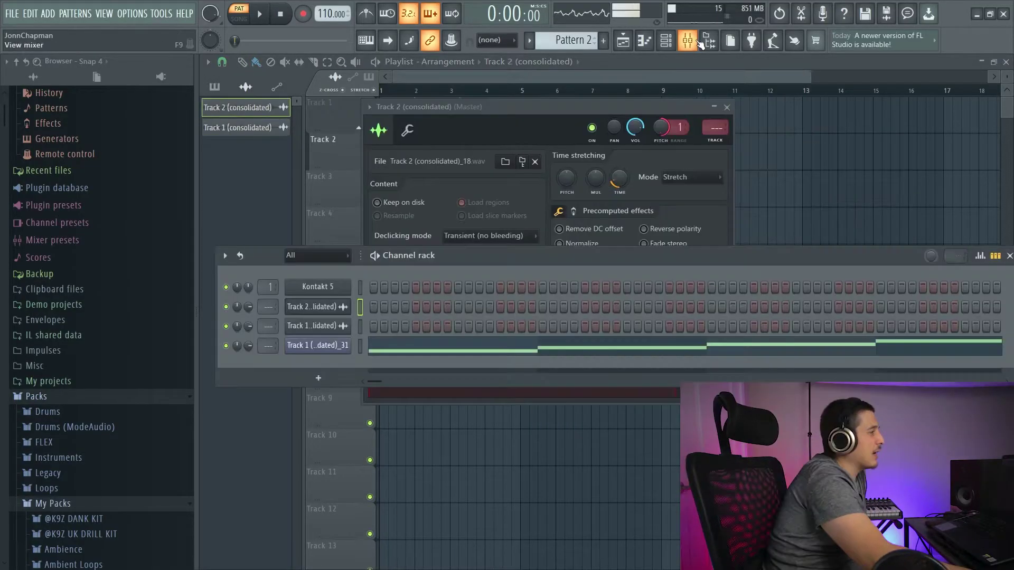
click(686, 40)
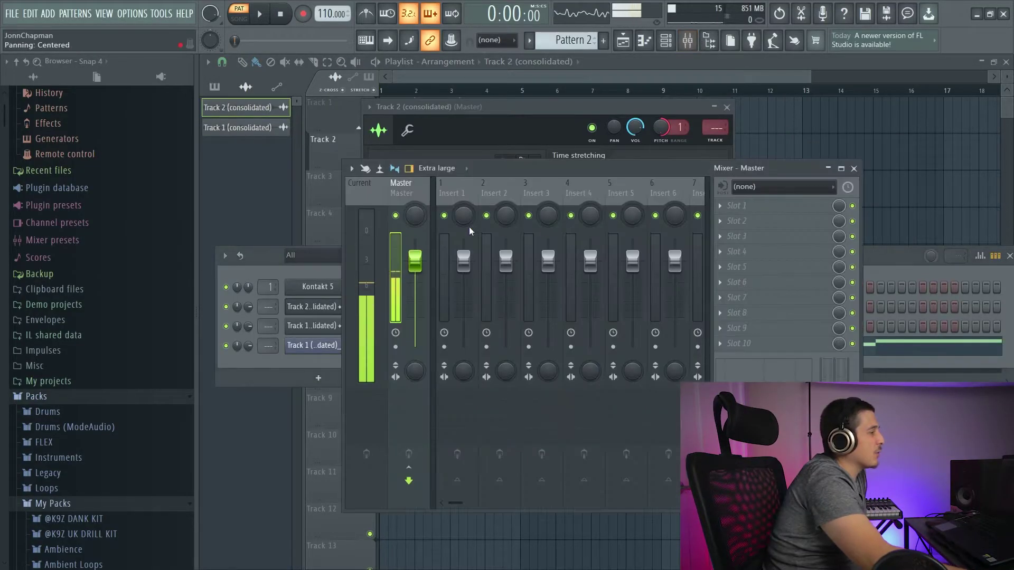
click(464, 206)
click(734, 206)
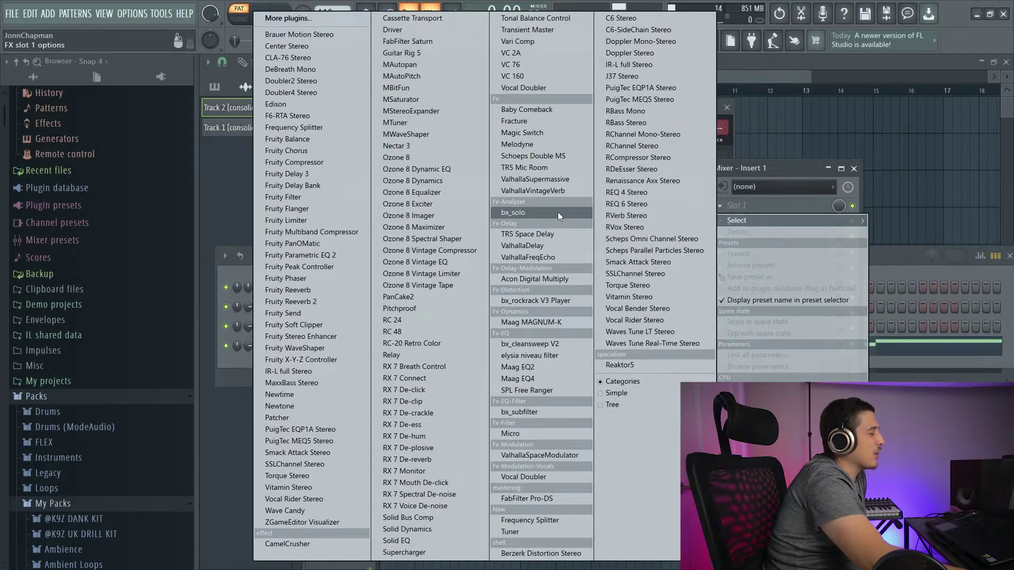
click(279, 395)
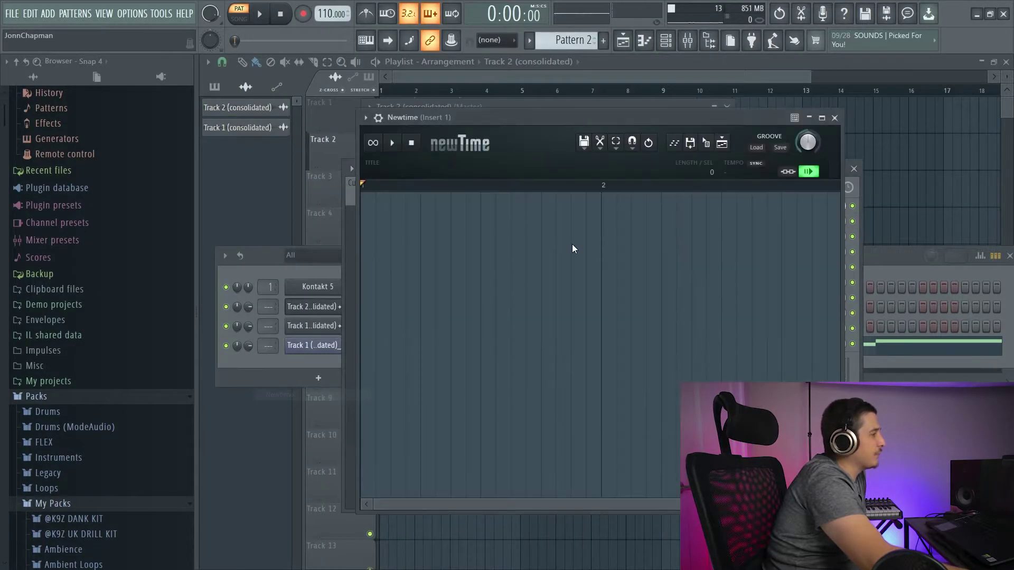
Load the Track 2 (consolidated) sample into Newtime and arrange the window to show the full waveform.
drag(821, 137, 824, 137)
drag(650, 390, 515, 343)
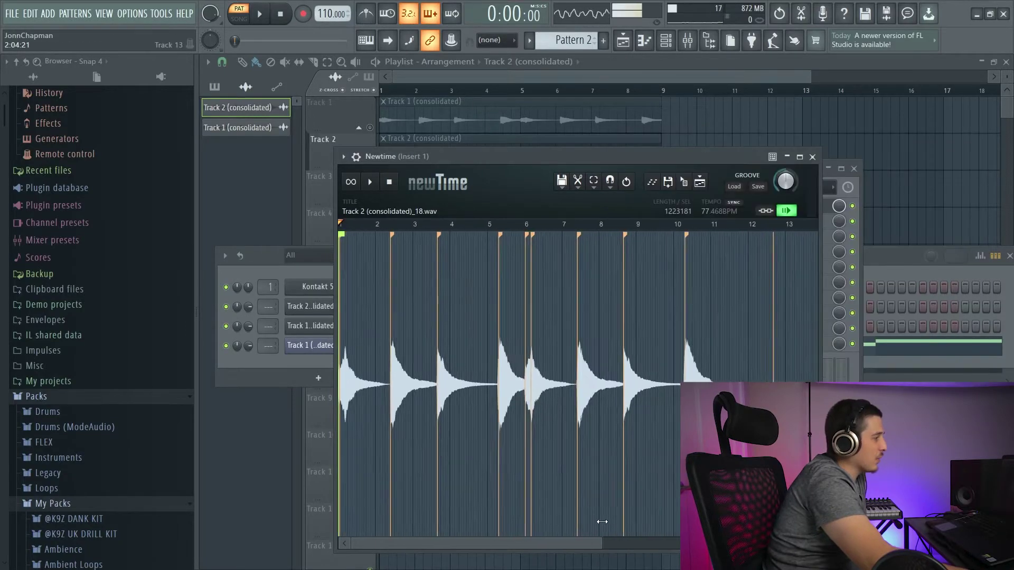
drag(600, 523, 569, 524)
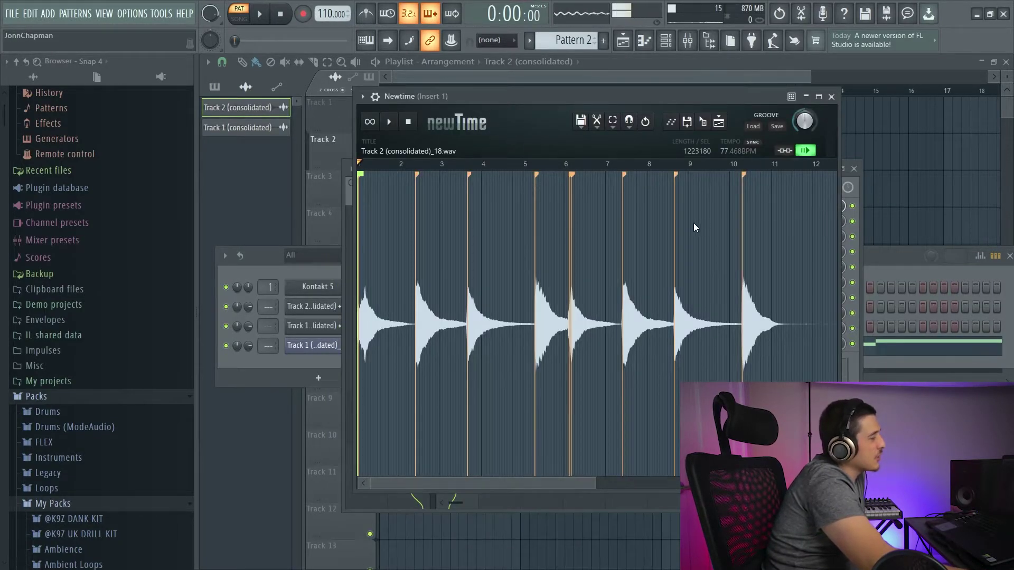
drag(628, 97, 560, 118)
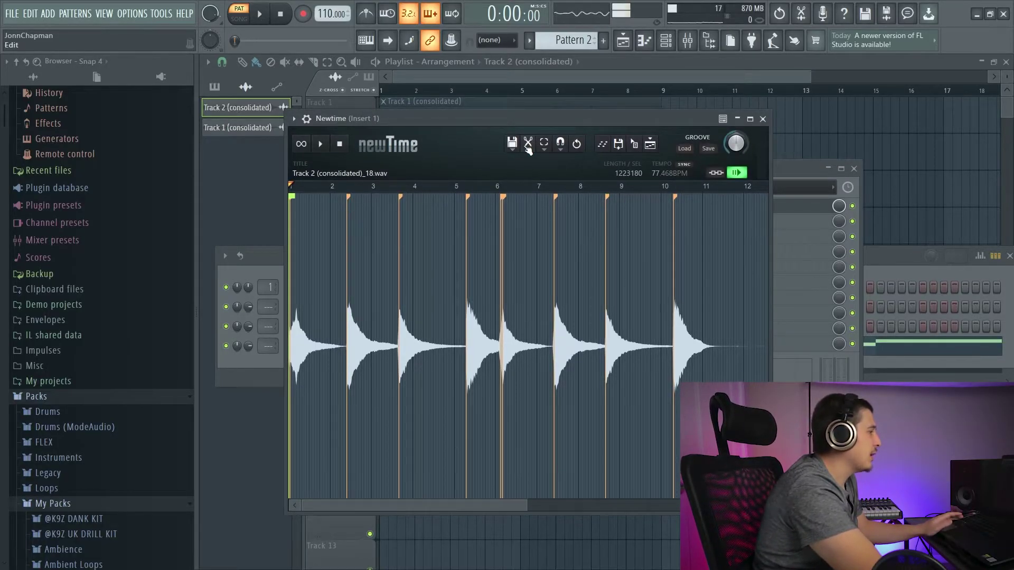
drag(733, 243, 214, 330)
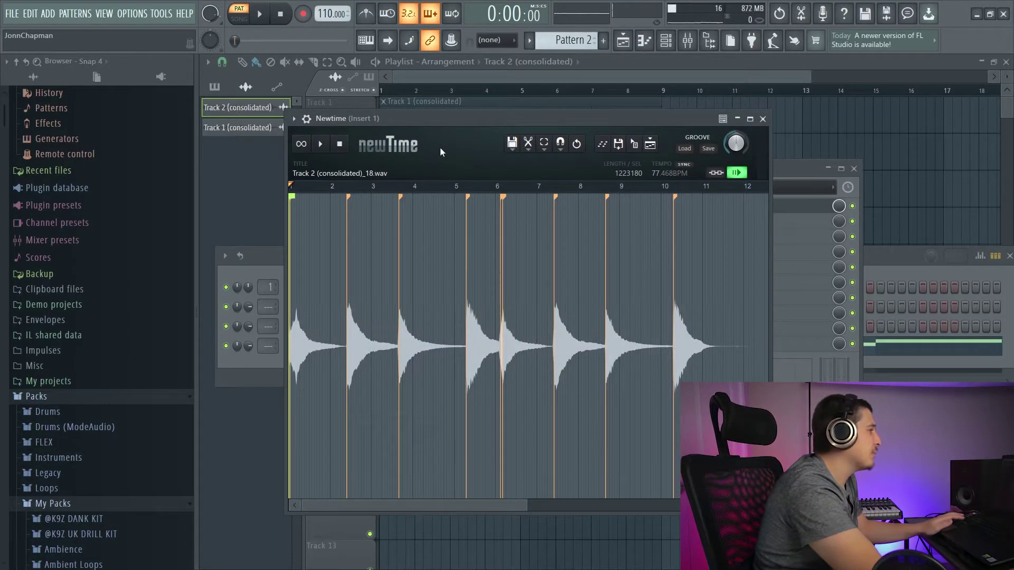
Delete all automatically detected markers from the sample in Newtime.
click(538, 150)
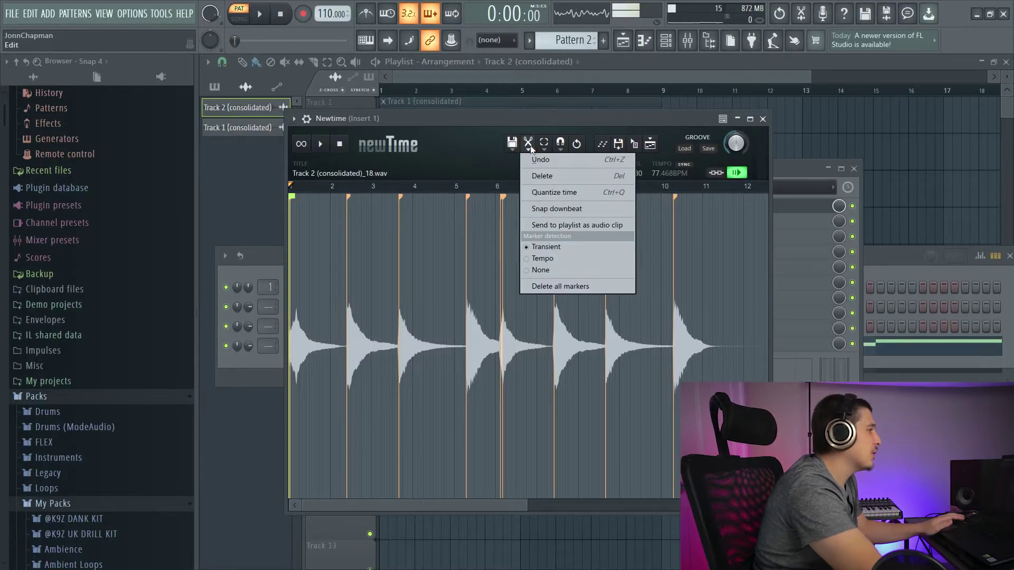
click(550, 282)
click(555, 326)
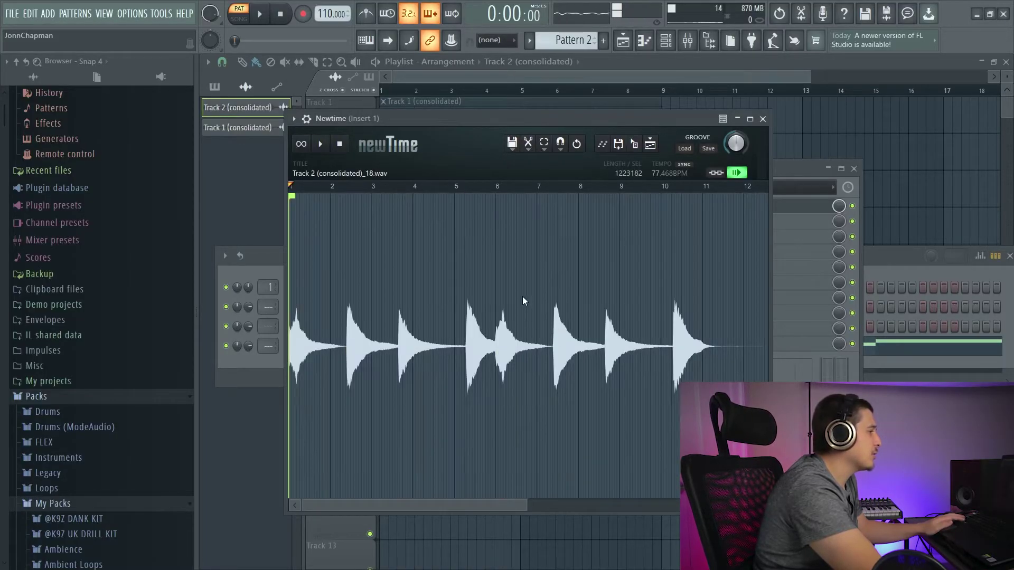
Try adding a warp marker at the start of the fourth hit and remove it again.
double_click(553, 314)
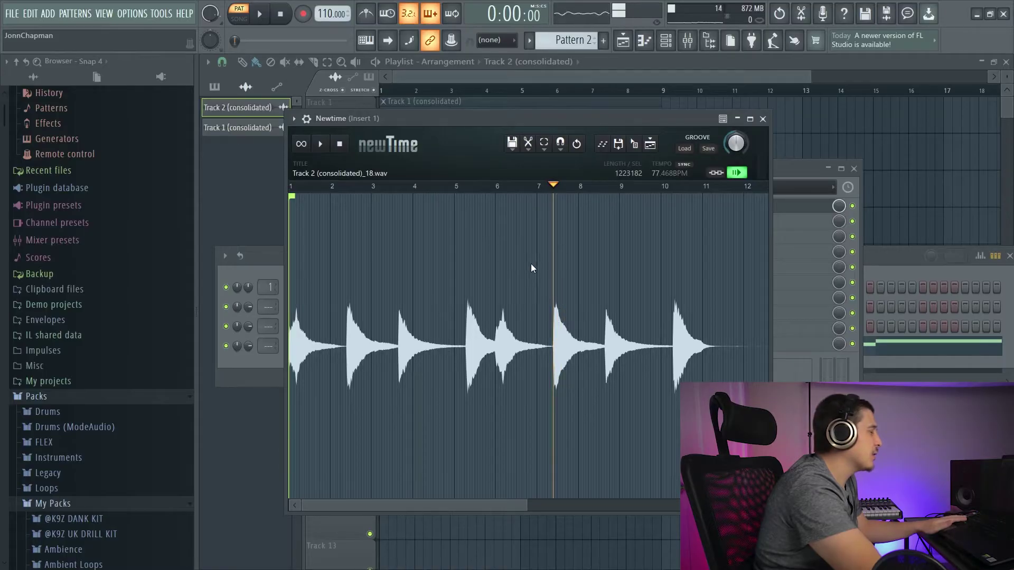
double_click(465, 348)
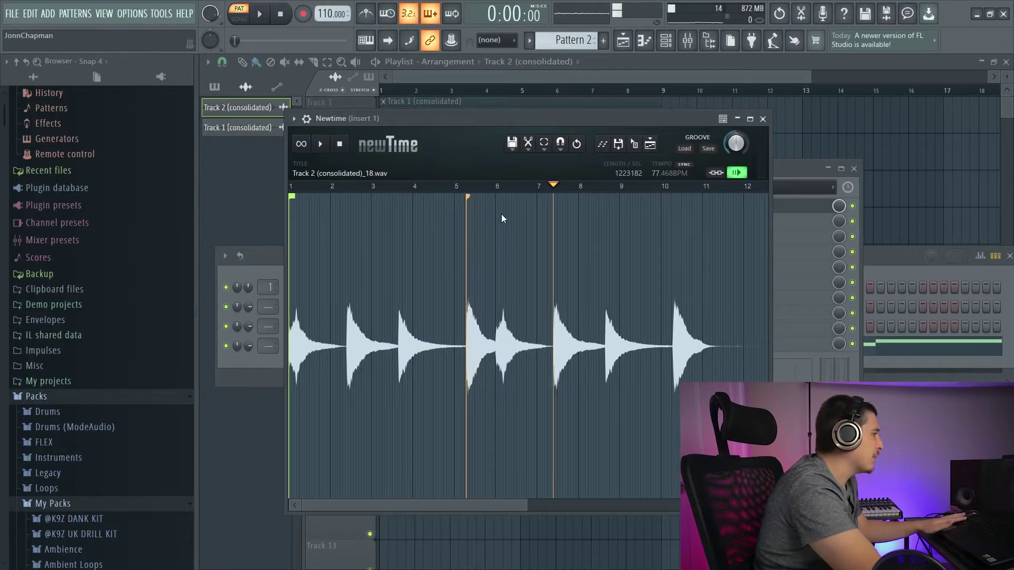
click(468, 197)
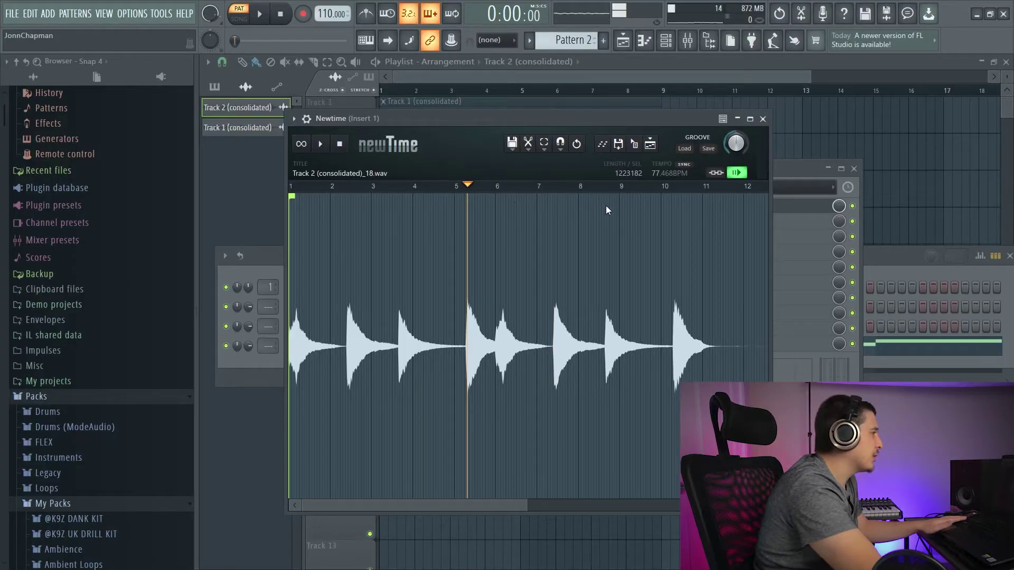
Add warp markers just before bar 8 and at the fourth hit, and shift the fourth hit onto bar 5.
click(571, 251)
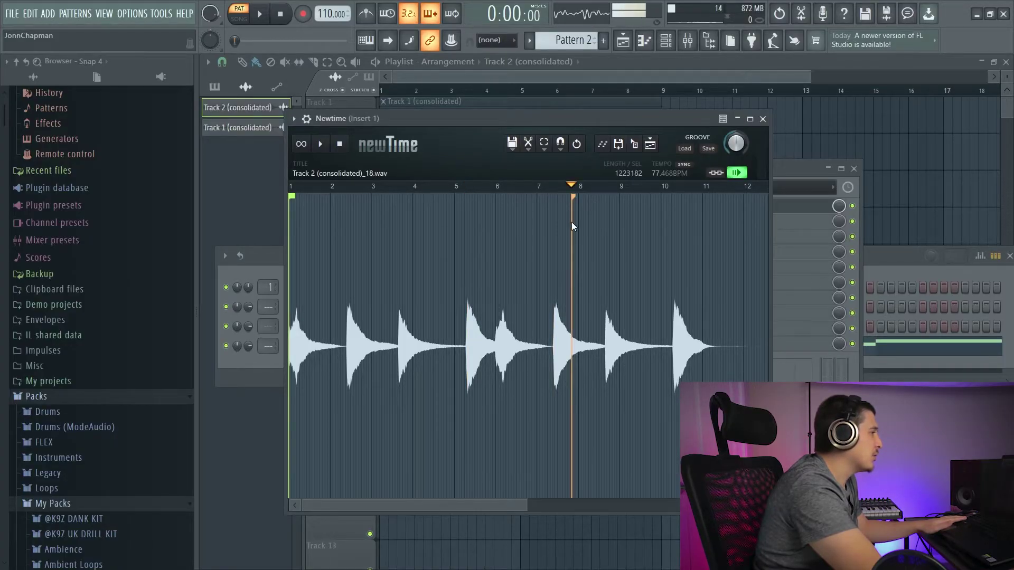
click(466, 239)
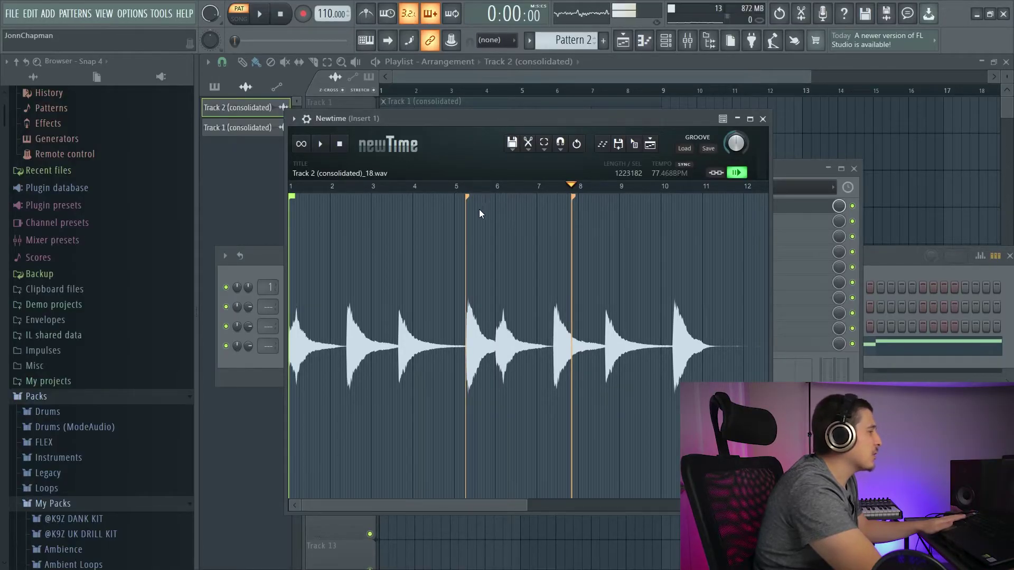
drag(466, 206, 455, 207)
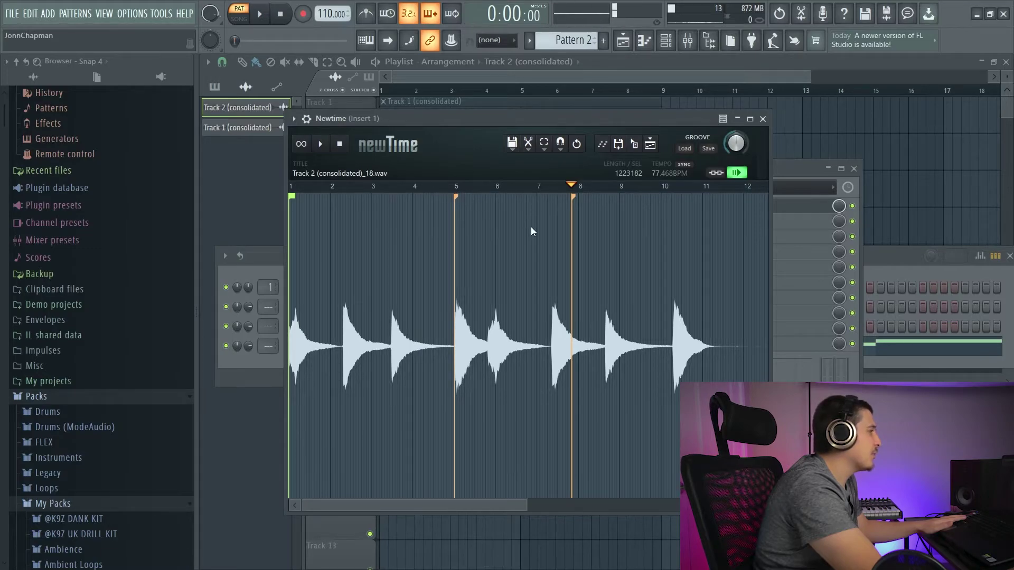
mouse_move(500, 217)
mouse_down()
mouse_move(459, 211)
mouse_move(455, 223)
mouse_up()
Check the snap options without changing them, and shift the fifth hit onto bar 6 with a new warp marker.
click(561, 144)
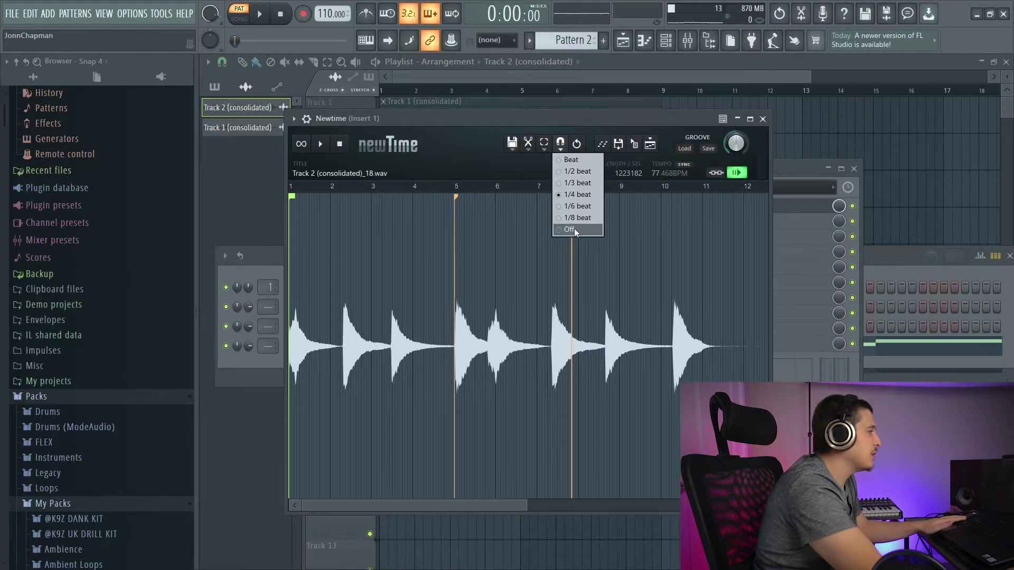
click(552, 126)
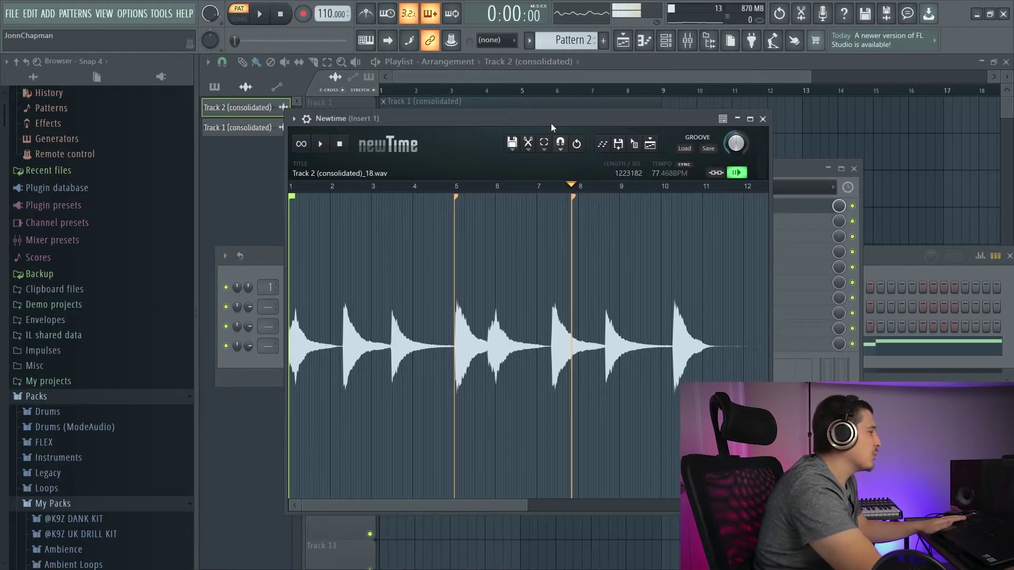
click(486, 334)
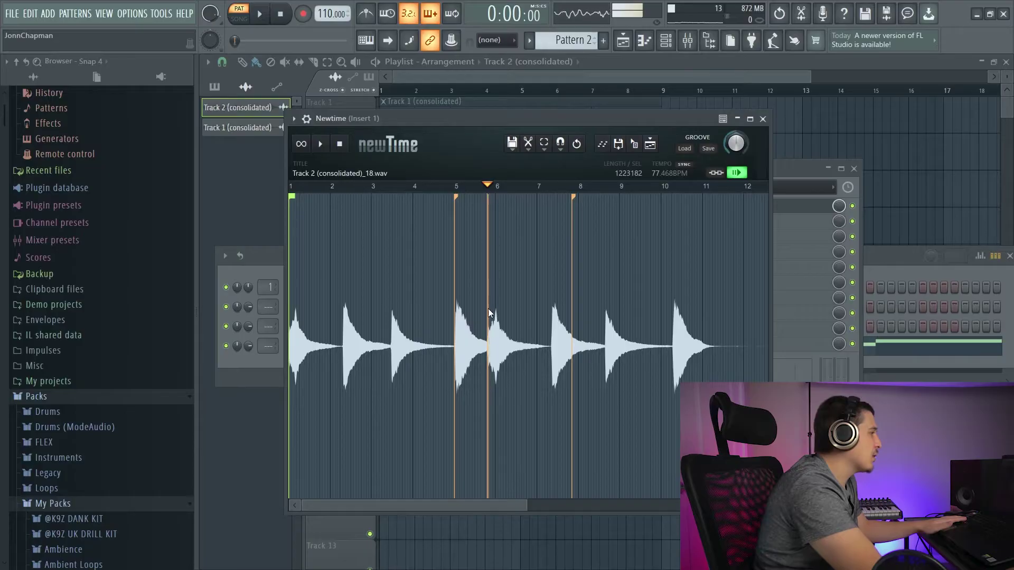
drag(488, 312, 496, 220)
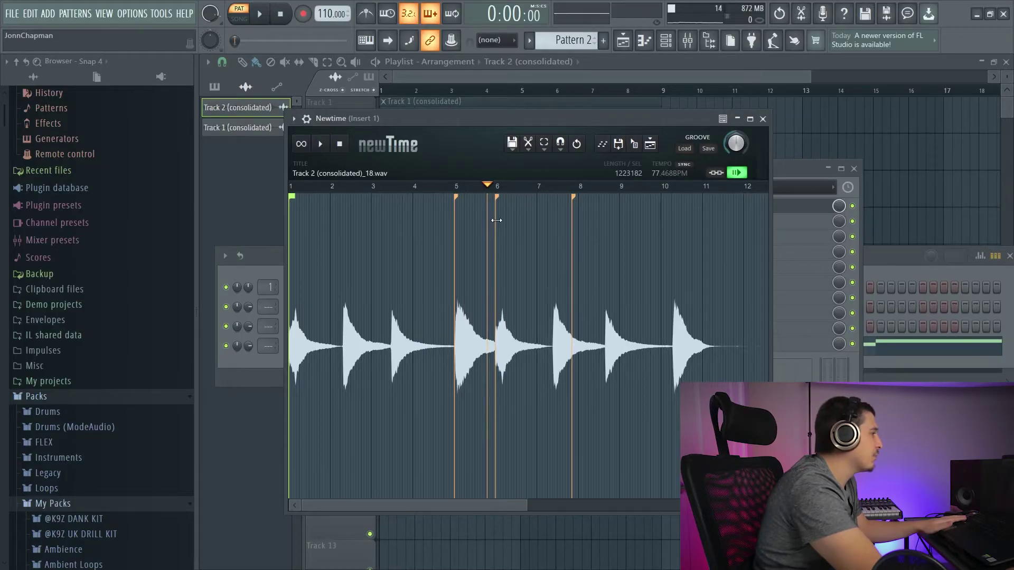
Warp the sample so that its eight hits land on bars 1 to 8 and its end on bar 9.
drag(344, 304, 371, 300)
drag(455, 301, 413, 301)
drag(495, 302, 454, 303)
drag(544, 302, 495, 301)
mouse_move(605, 301)
mouse_down()
mouse_move(600, 274)
mouse_move(537, 285)
mouse_up()
mouse_move(633, 331)
mouse_down()
mouse_move(579, 323)
mouse_move(620, 317)
mouse_up()
scroll(555, 380, down, 1)
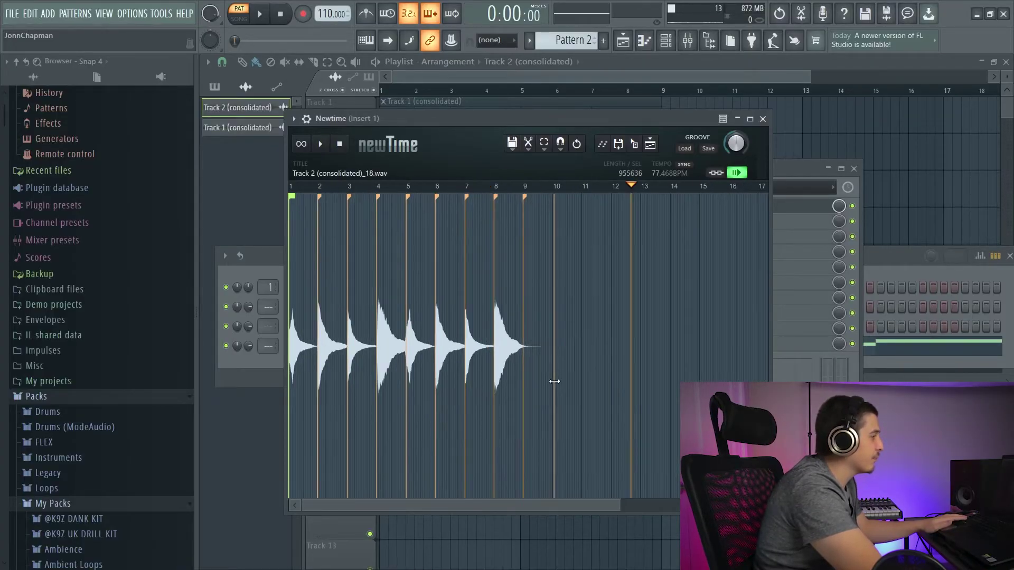
click(310, 261)
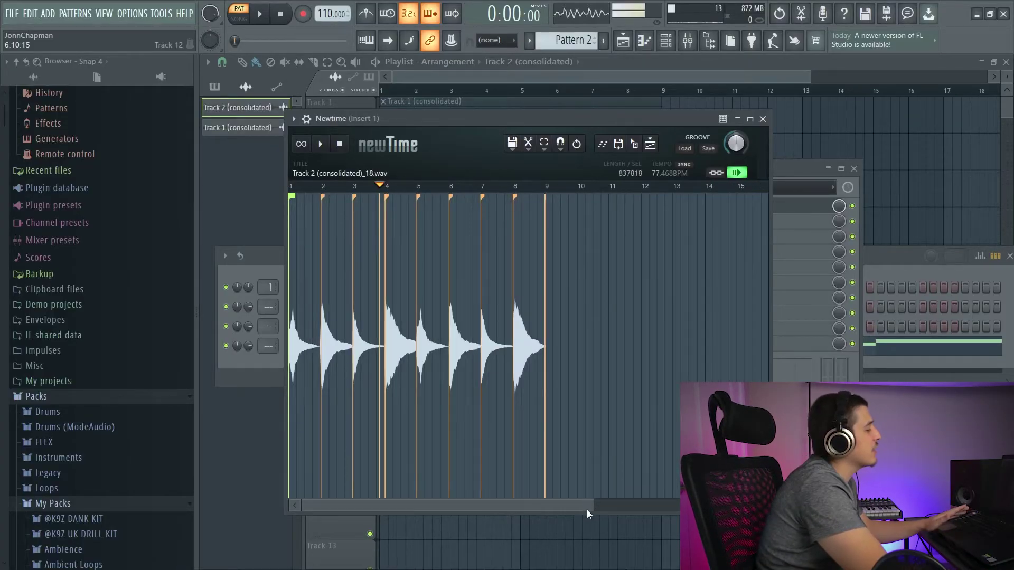
drag(591, 506, 581, 505)
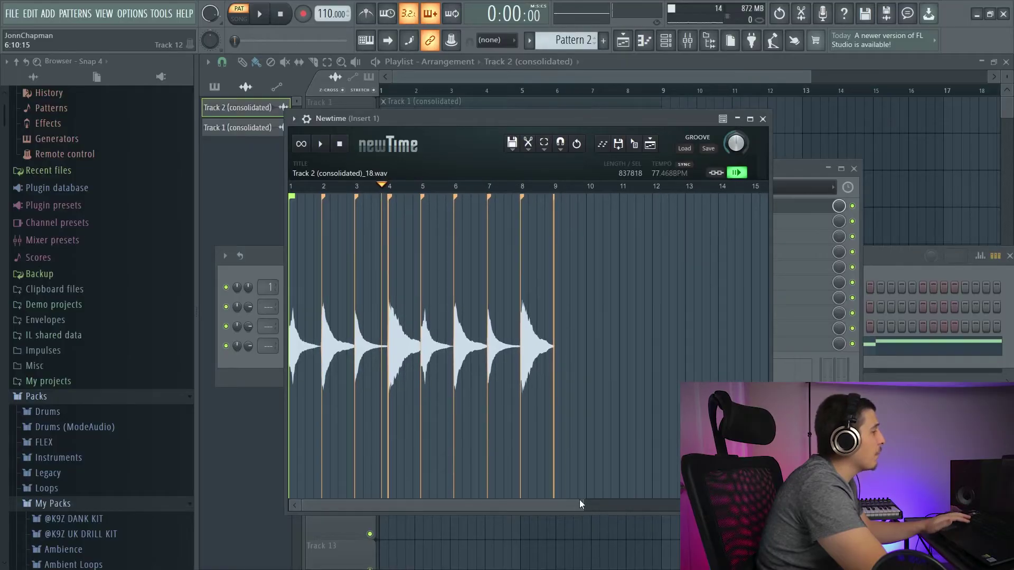
Send the warped audio from Newtime to the playlist as a new clip and return to the playlist.
click(656, 147)
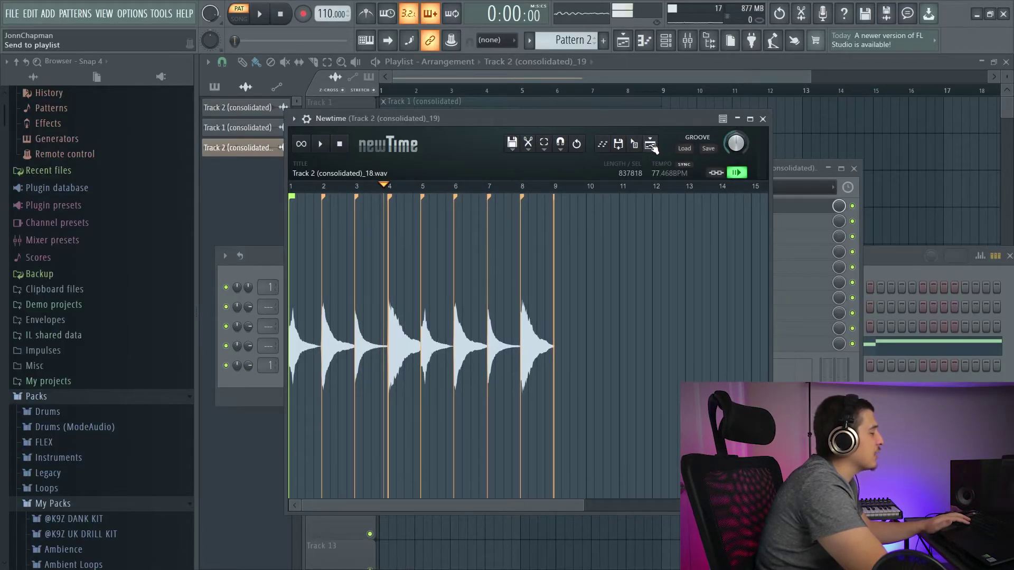
click(721, 67)
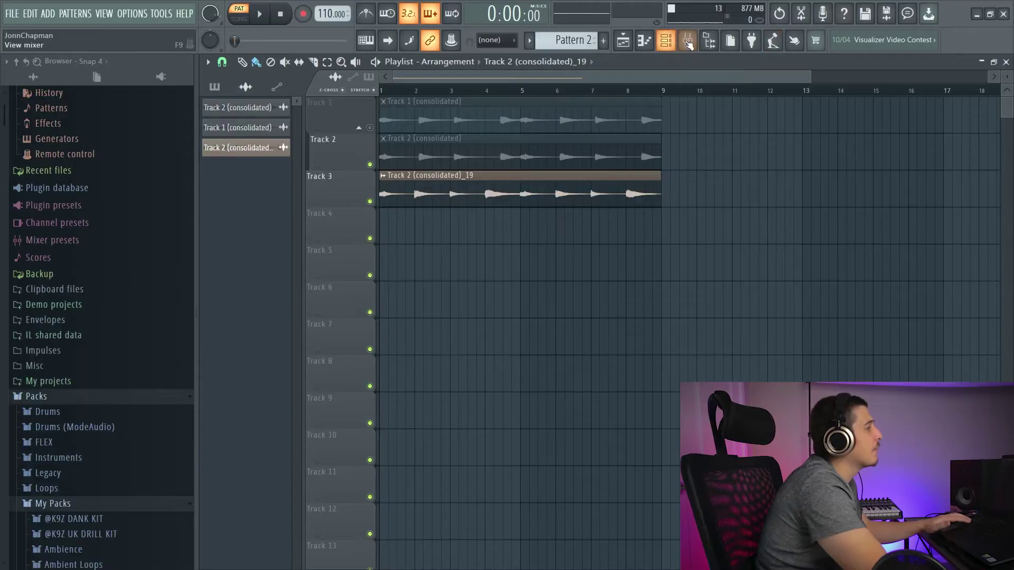
Examine the new Track 3 clip's channel settings and sample options without choosing any.
double_click(610, 196)
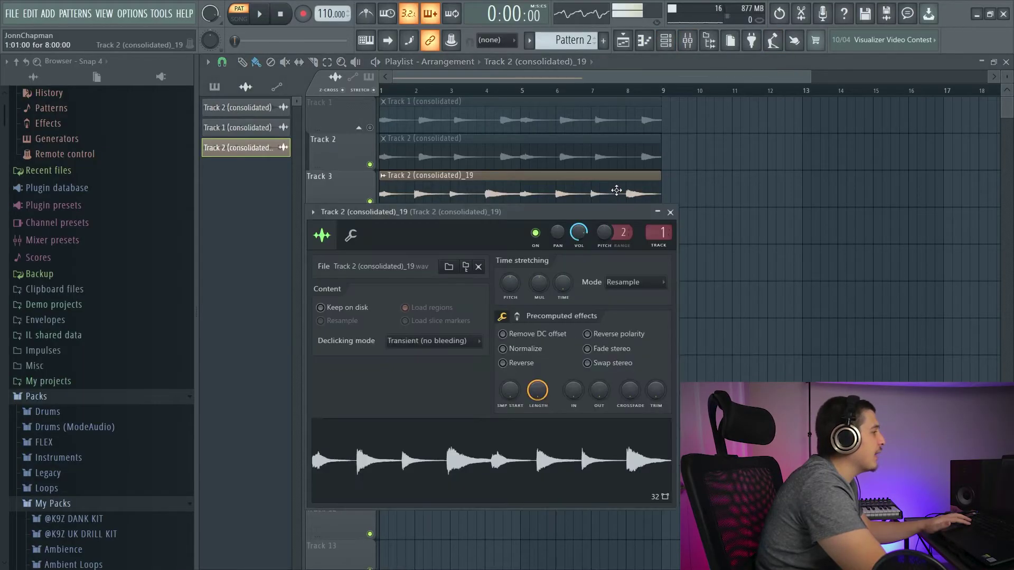
right_click(549, 476)
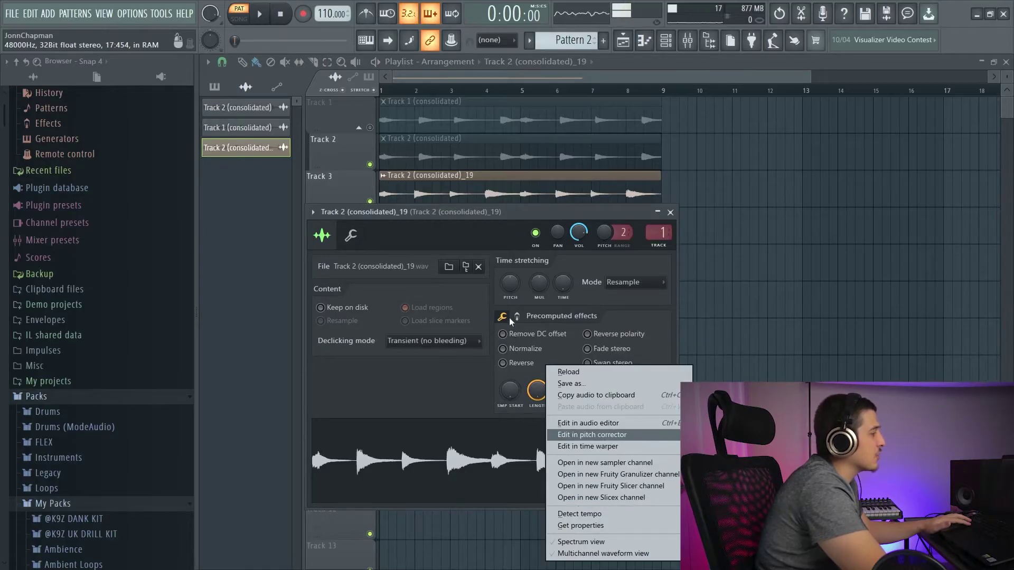
click(495, 214)
click(671, 212)
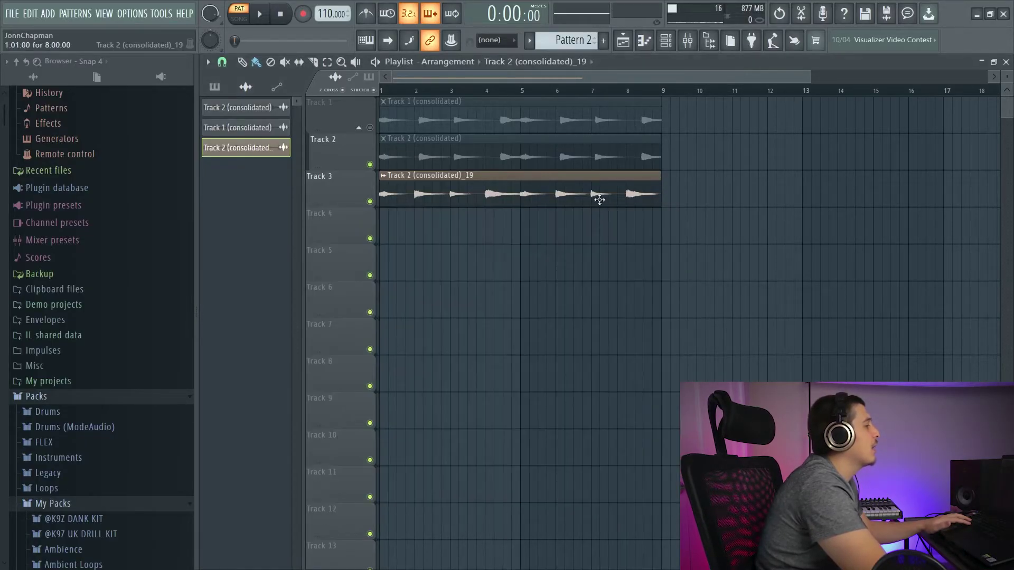
Reopen Newtime from the mixer and transfer its warped audio into the Fruity Slicer channel in the channel rack.
click(688, 40)
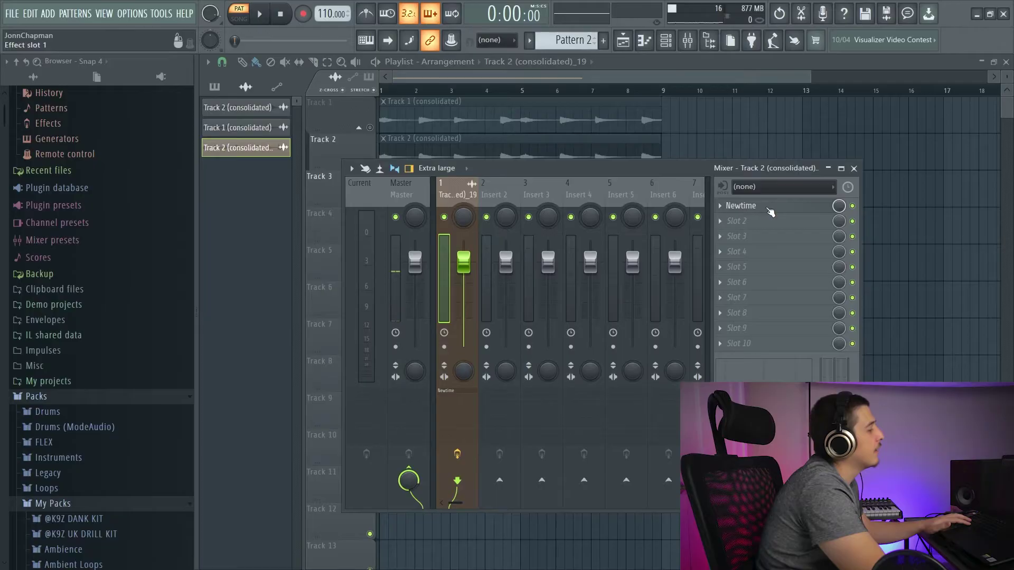
click(768, 207)
drag(552, 127, 644, 132)
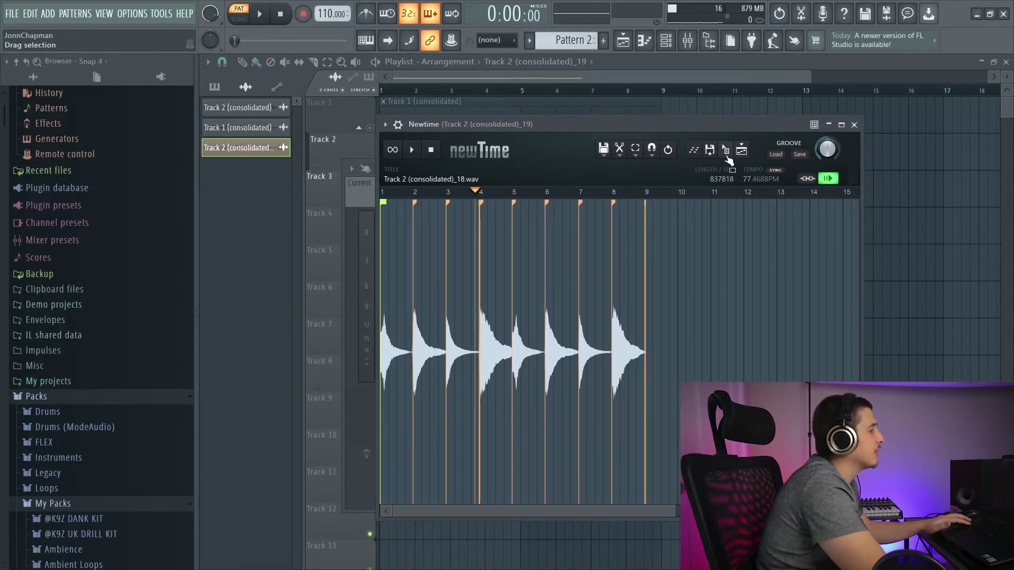
drag(727, 156, 349, 342)
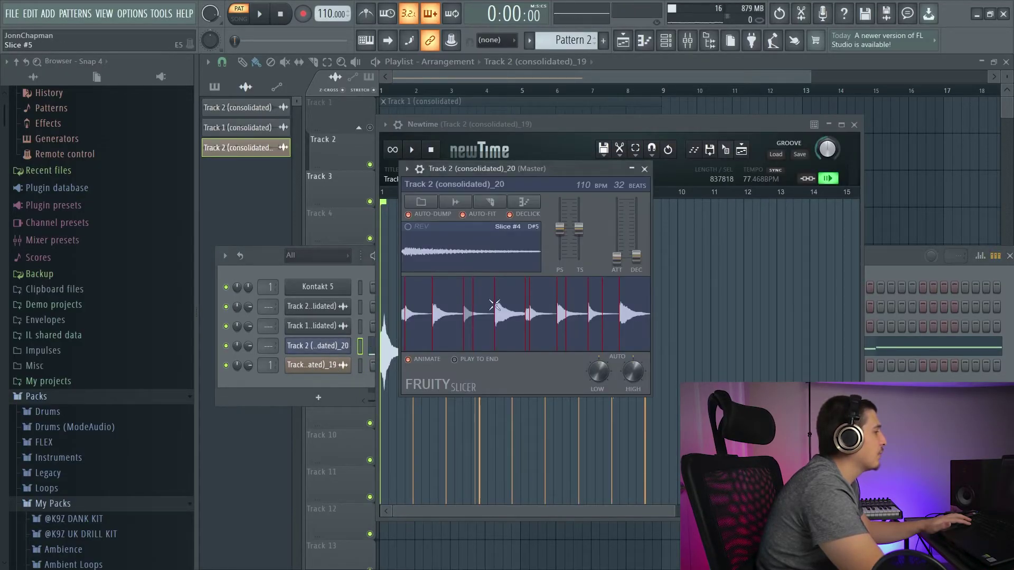
Adjust Fruity Slicer's automatic slicing to remove the extra slice points so each hit has one slice.
drag(629, 385, 629, 376)
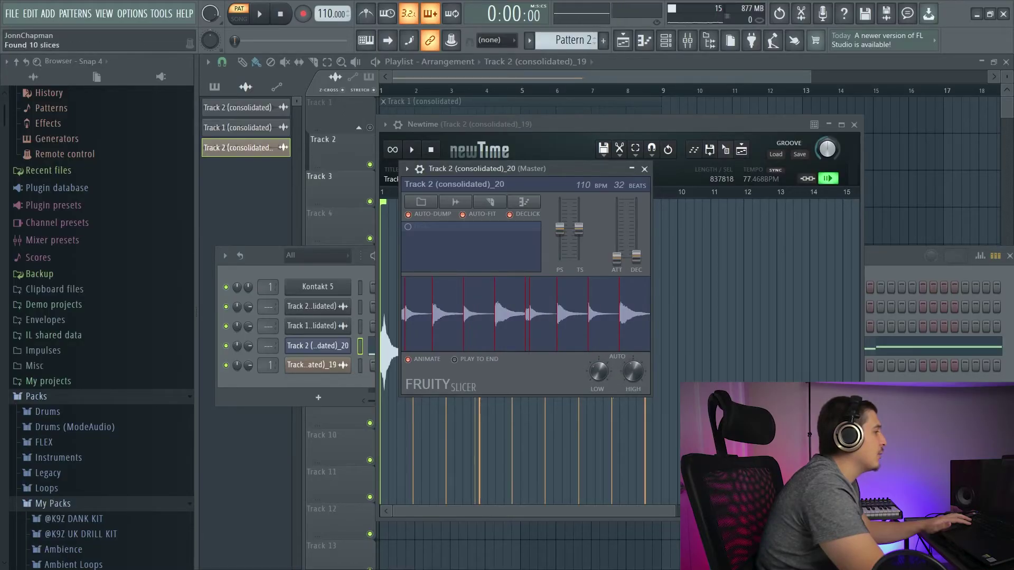
drag(605, 379, 633, 370)
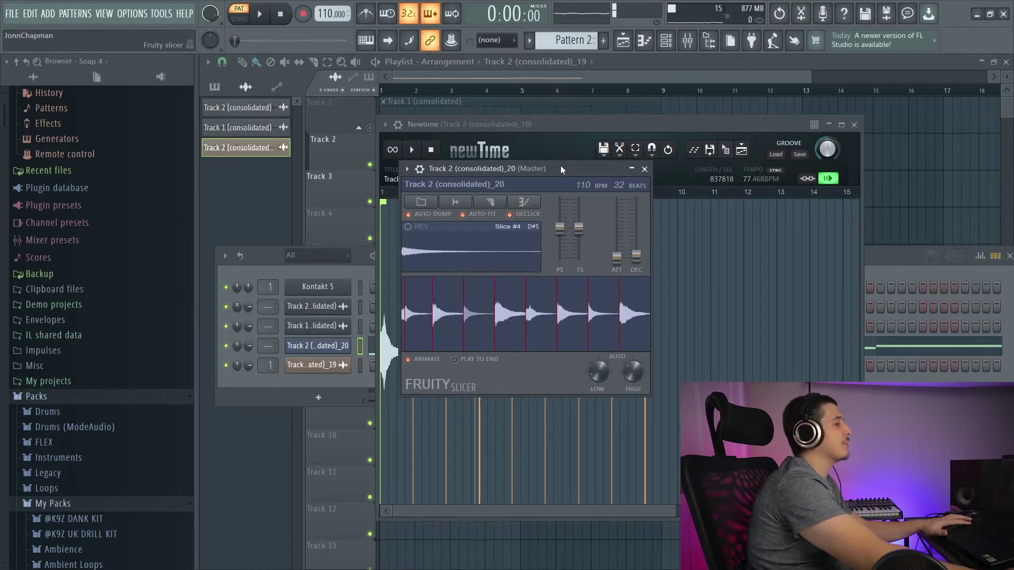
drag(560, 169, 579, 160)
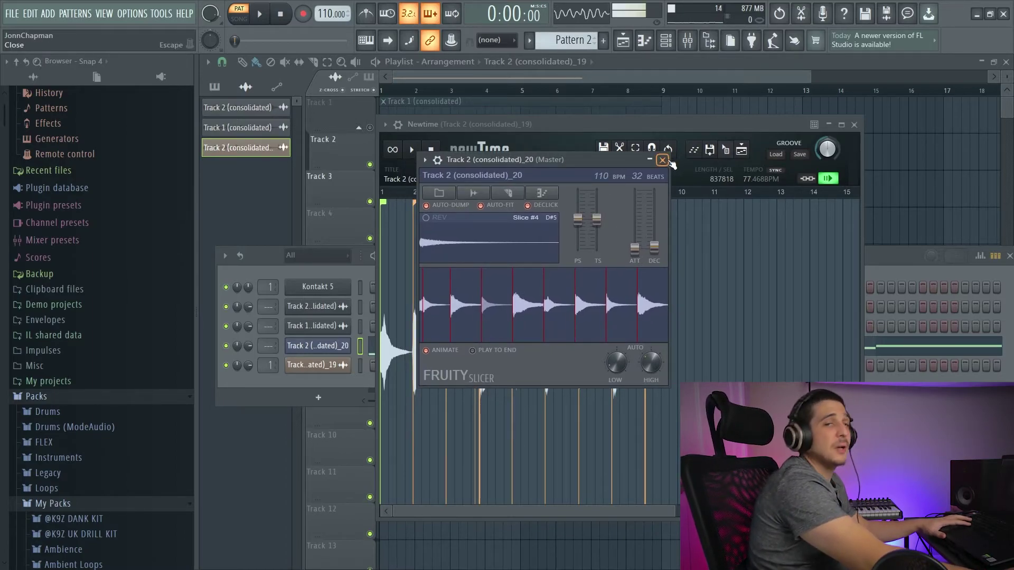
Close the Fruity Slicer, Newtime and mixer windows, and move the channel rack up over the playlist.
click(663, 160)
click(760, 124)
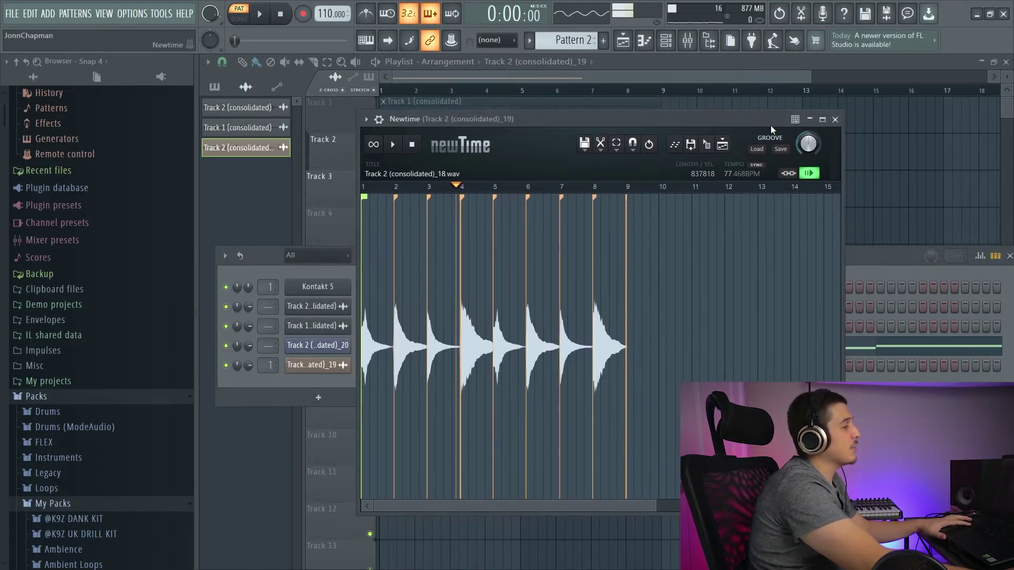
key(F9)
click(854, 168)
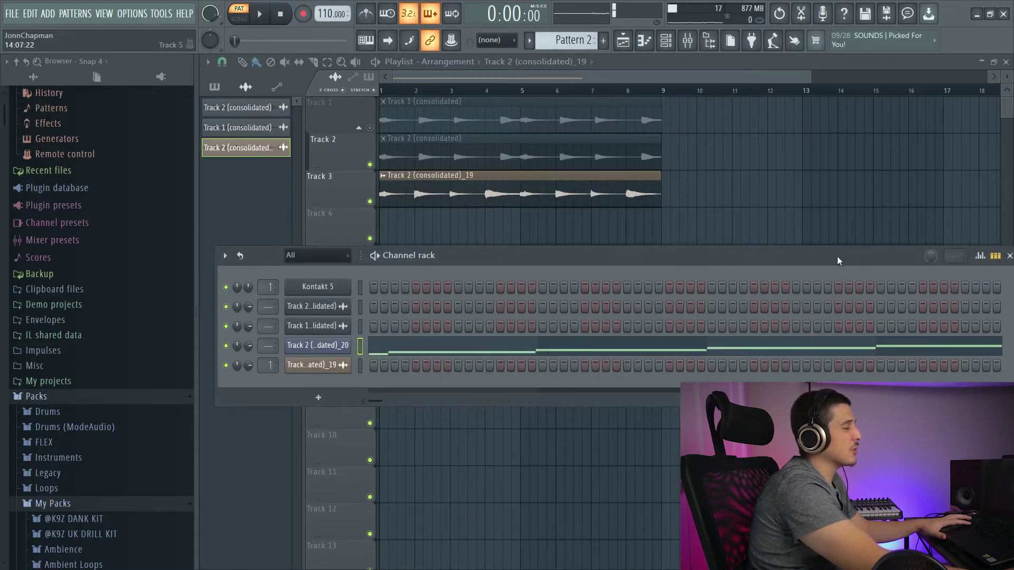
drag(838, 256, 815, 211)
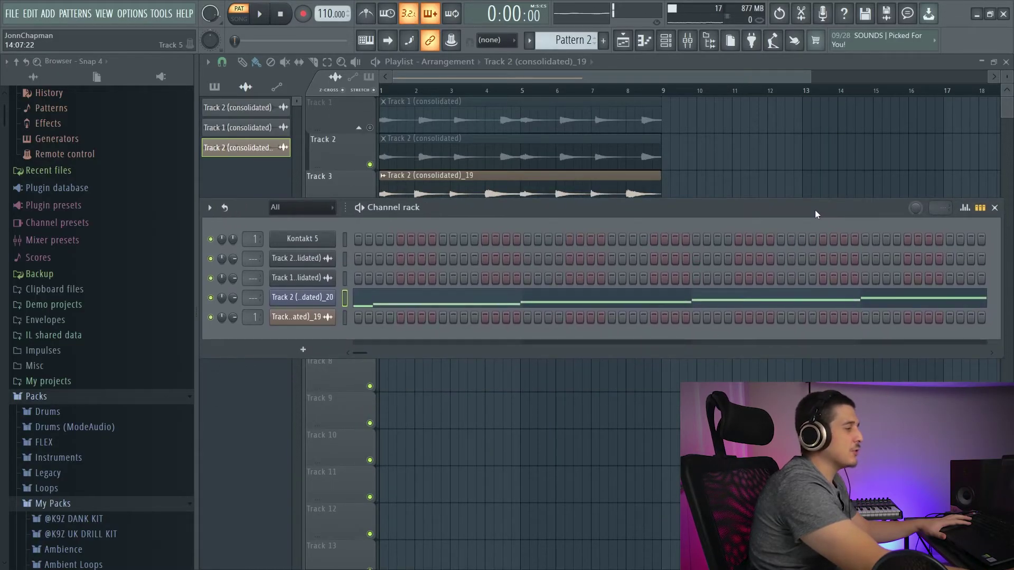